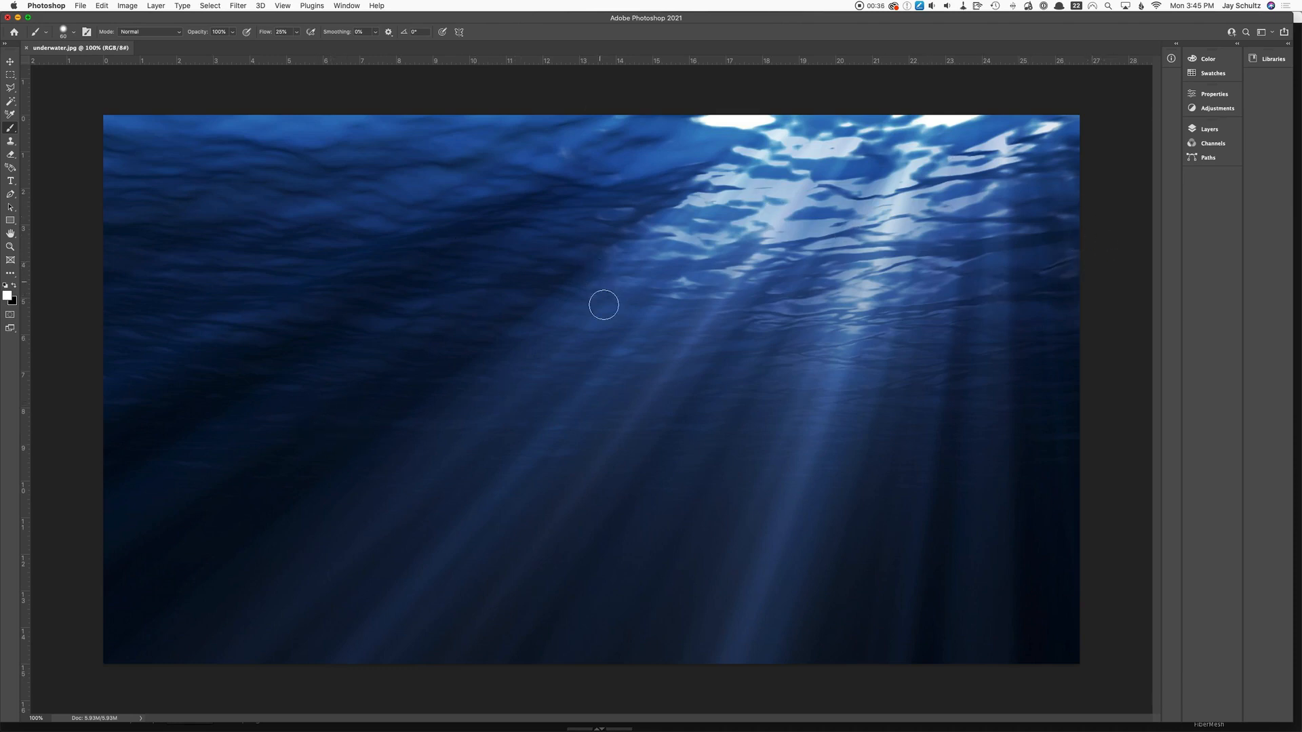
Step: Switch to ZBrush and turn the creature so its open mouth faces the viewer
mouse_move(1285, 346)
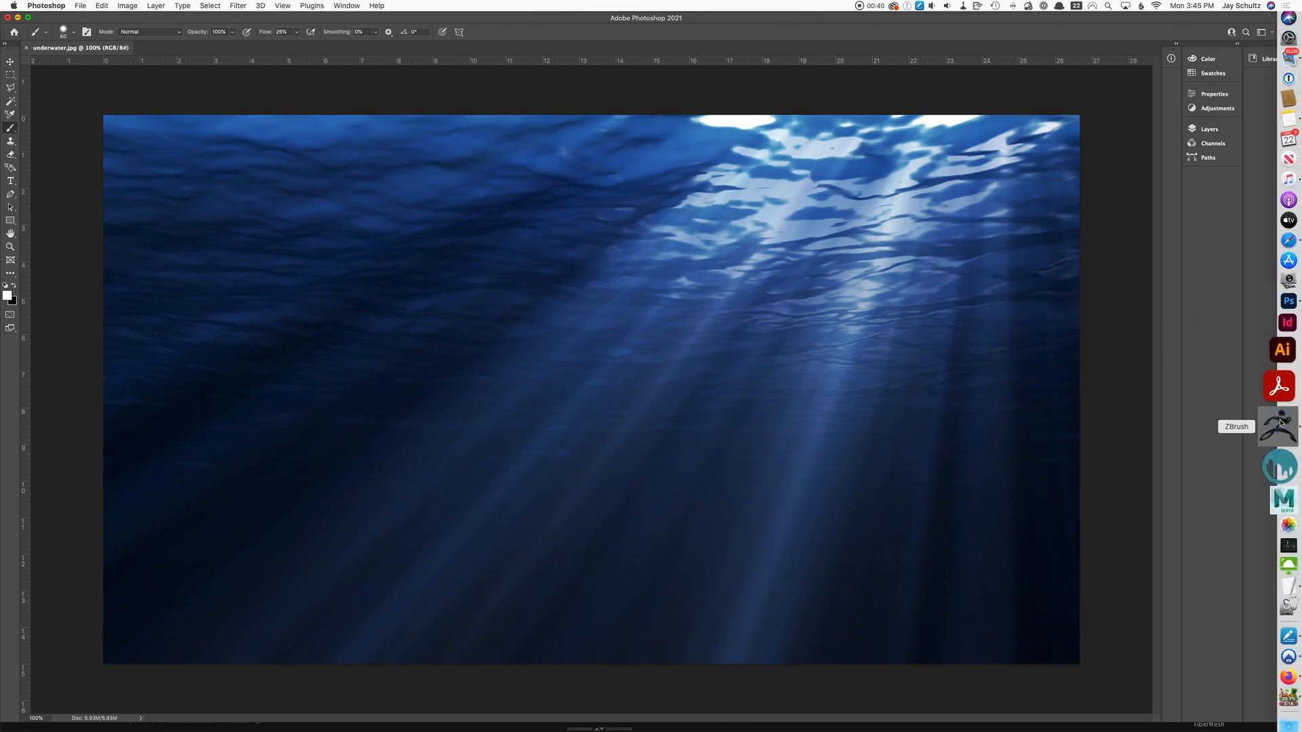
click(1279, 434)
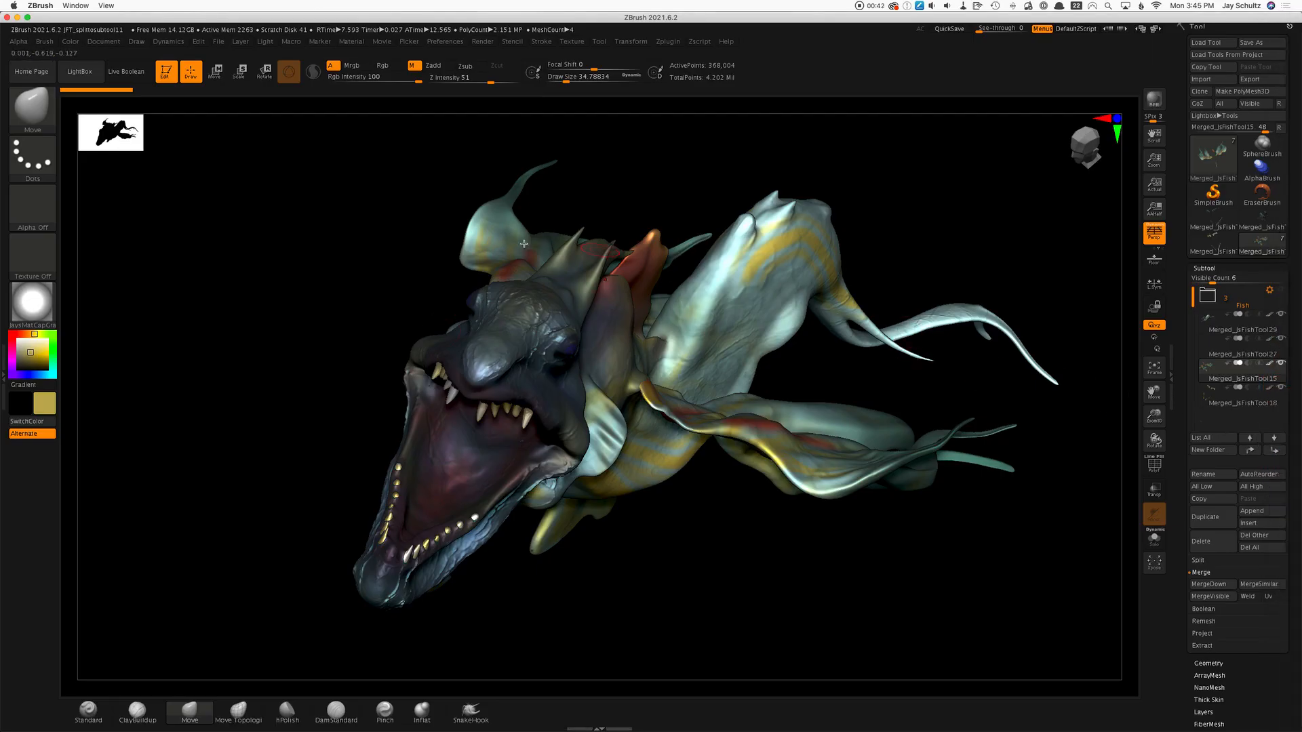
ctrl+shift+click(661, 567)
ctrl+shift+click(672, 576)
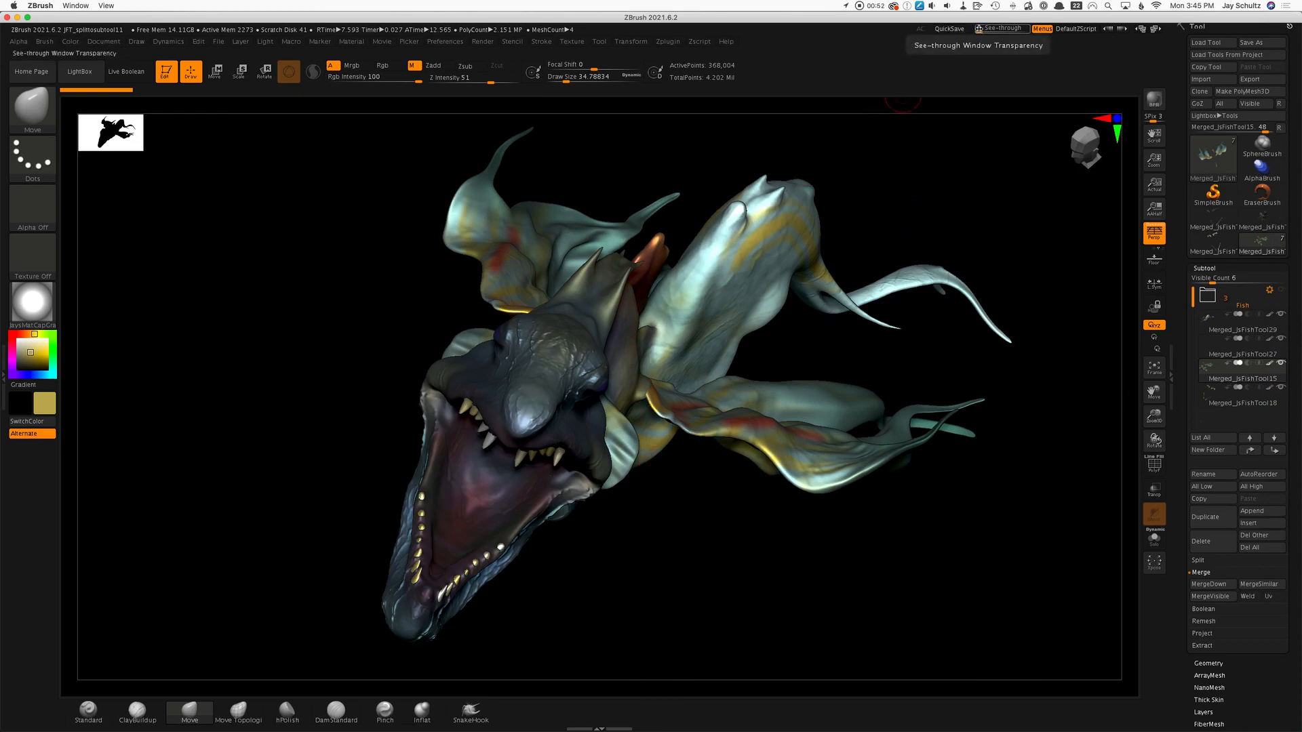
Step: Make the ZBrush window see-through to check the creature's pose over the underwater photo, and restore See-through to 0
drag(978, 28, 1018, 43)
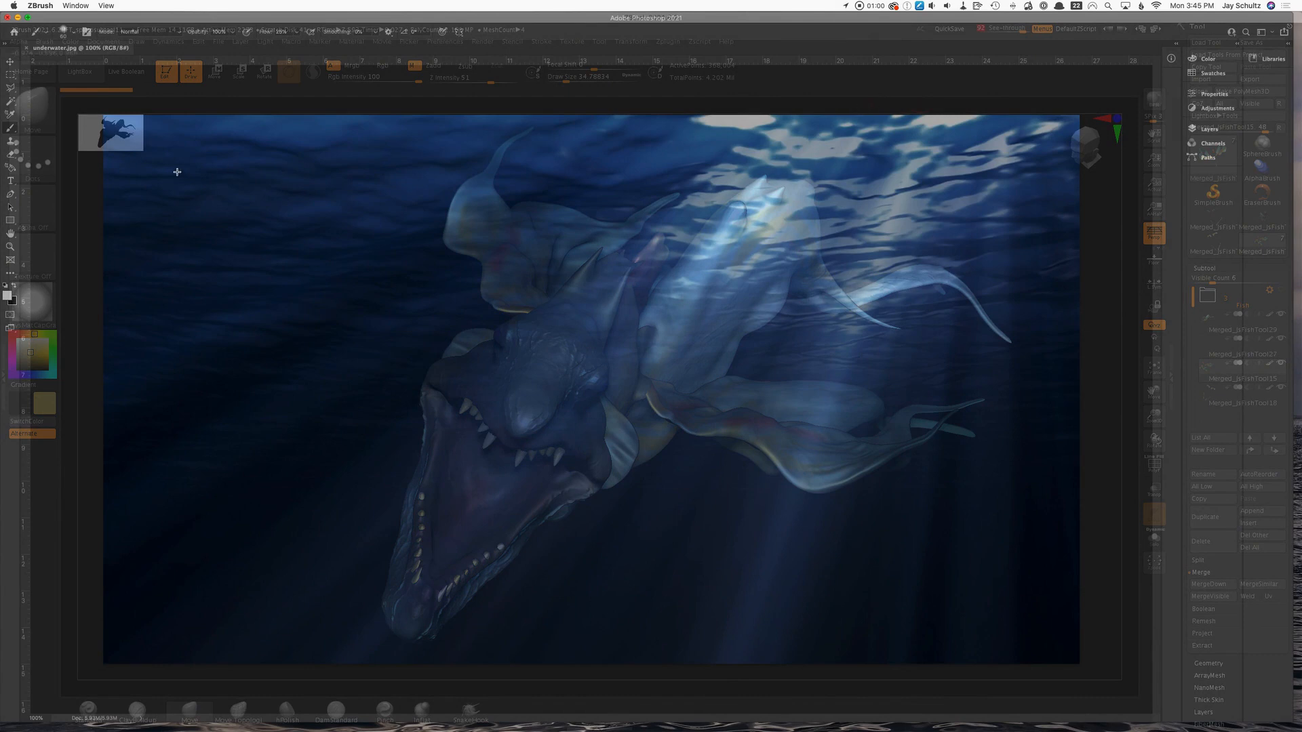
drag(644, 542, 798, 585)
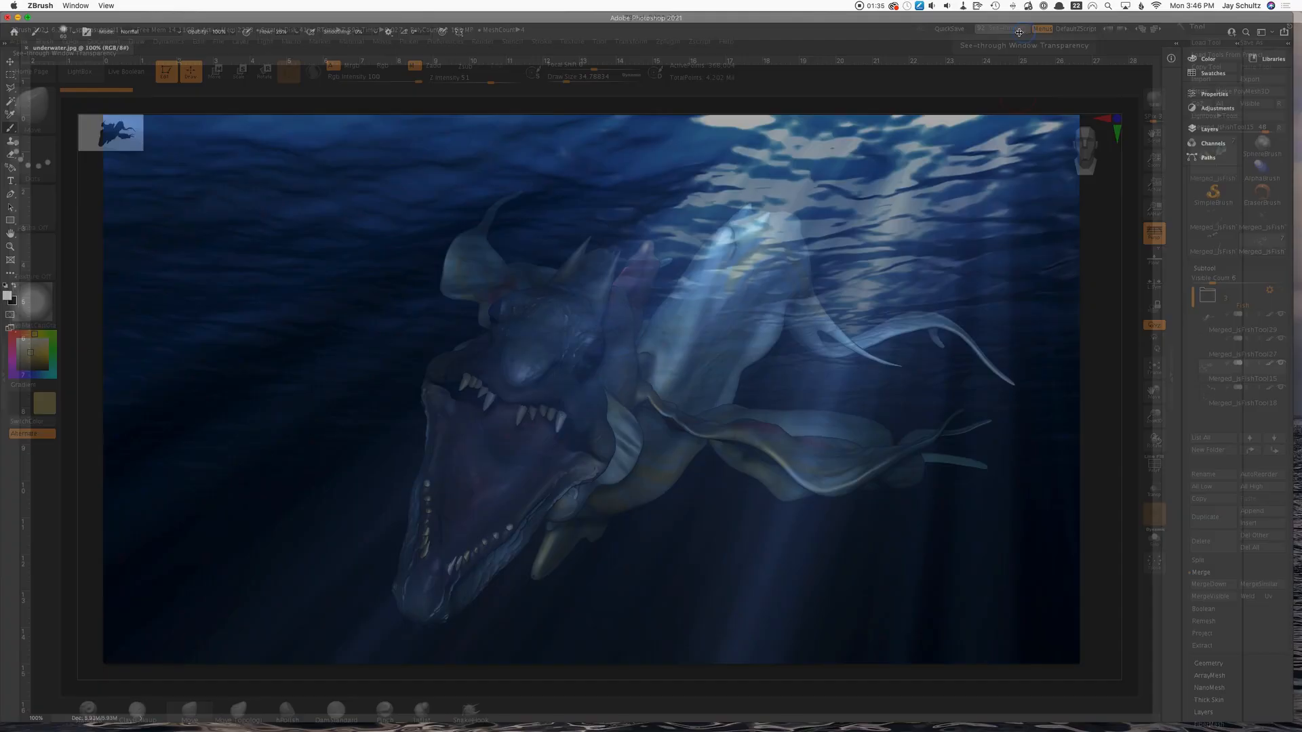
drag(1019, 32, 970, 34)
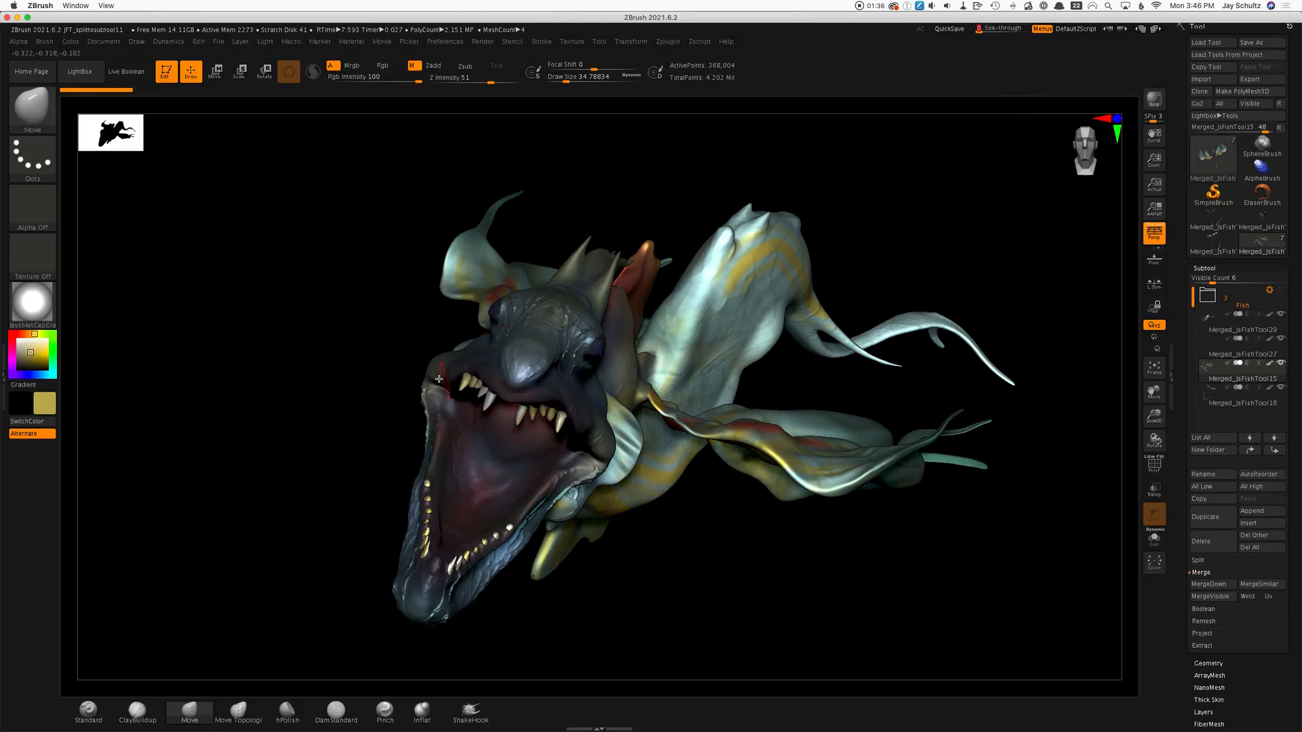
Step: Frame the whole creature small in the canvas's upper-left area, with its head facing right
mouse_move(709, 575)
mouse_down()
mouse_move(665, 572)
mouse_move(715, 579)
mouse_move(698, 584)
mouse_move(708, 588)
mouse_up()
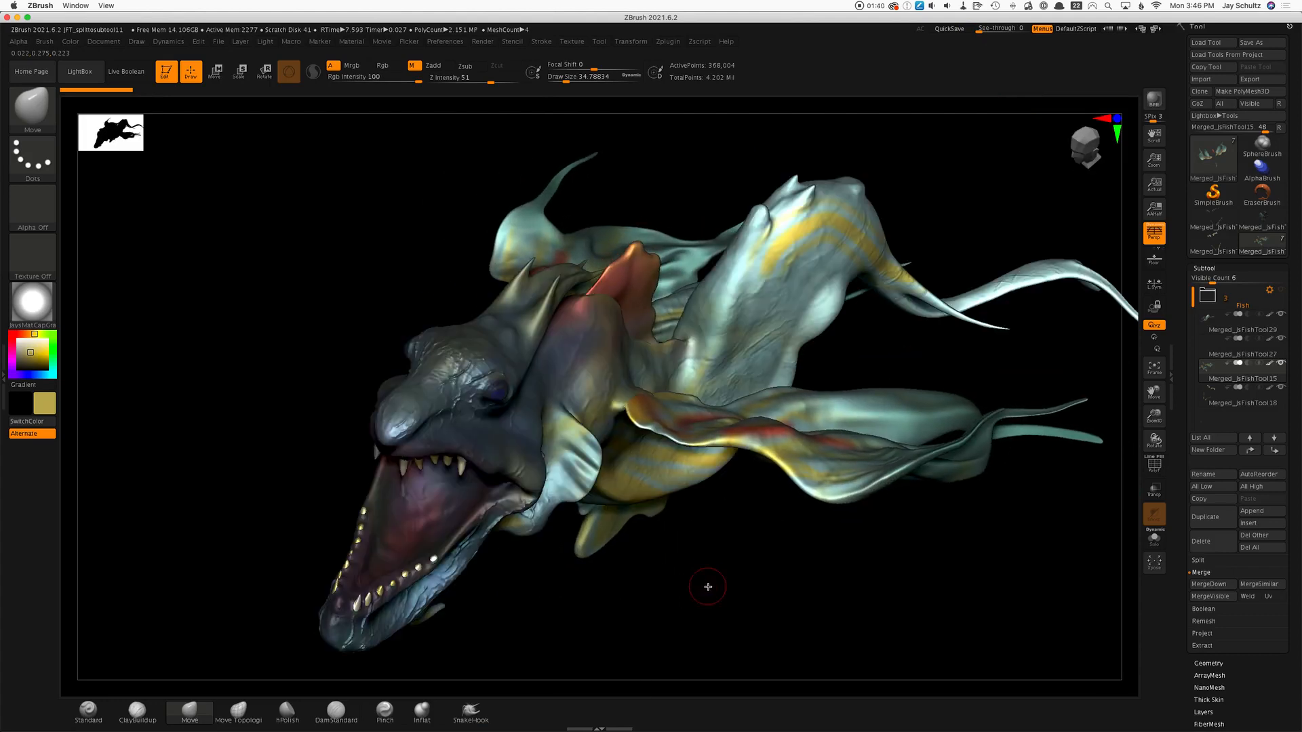
drag(598, 597, 593, 583)
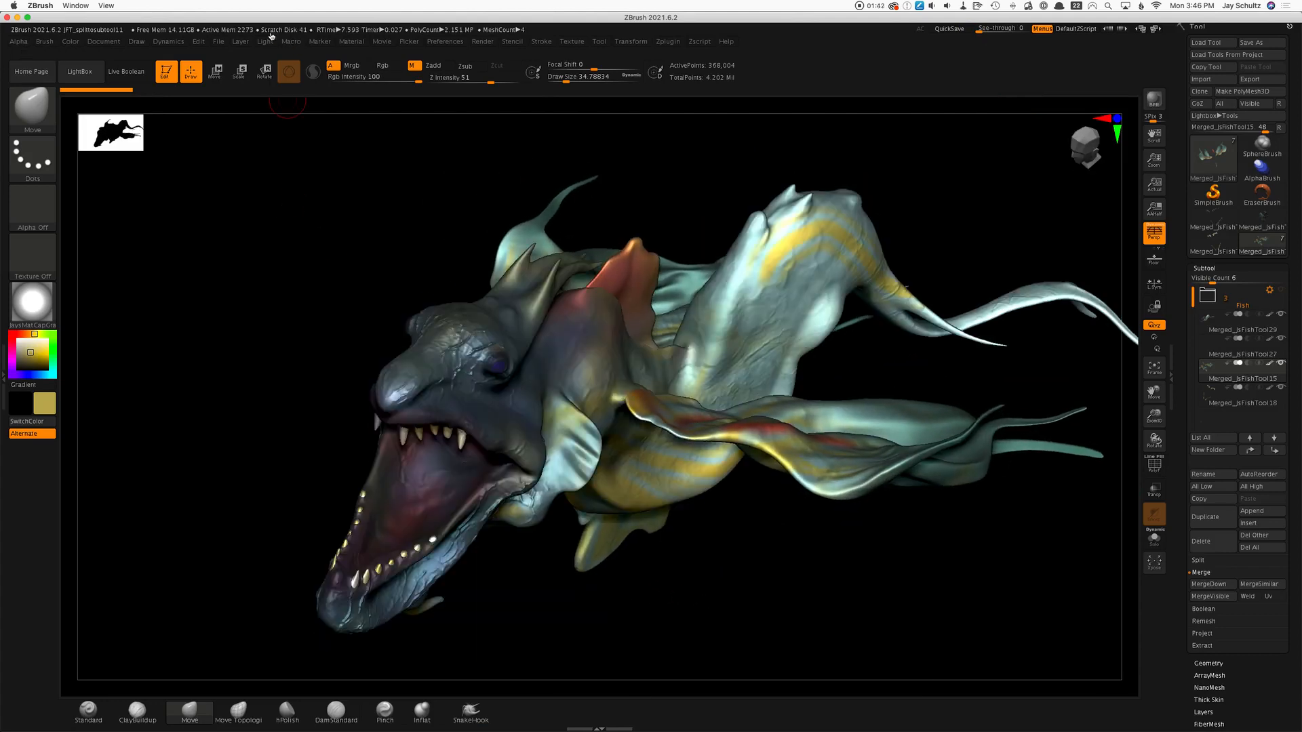
click(265, 42)
drag(316, 304, 288, 358)
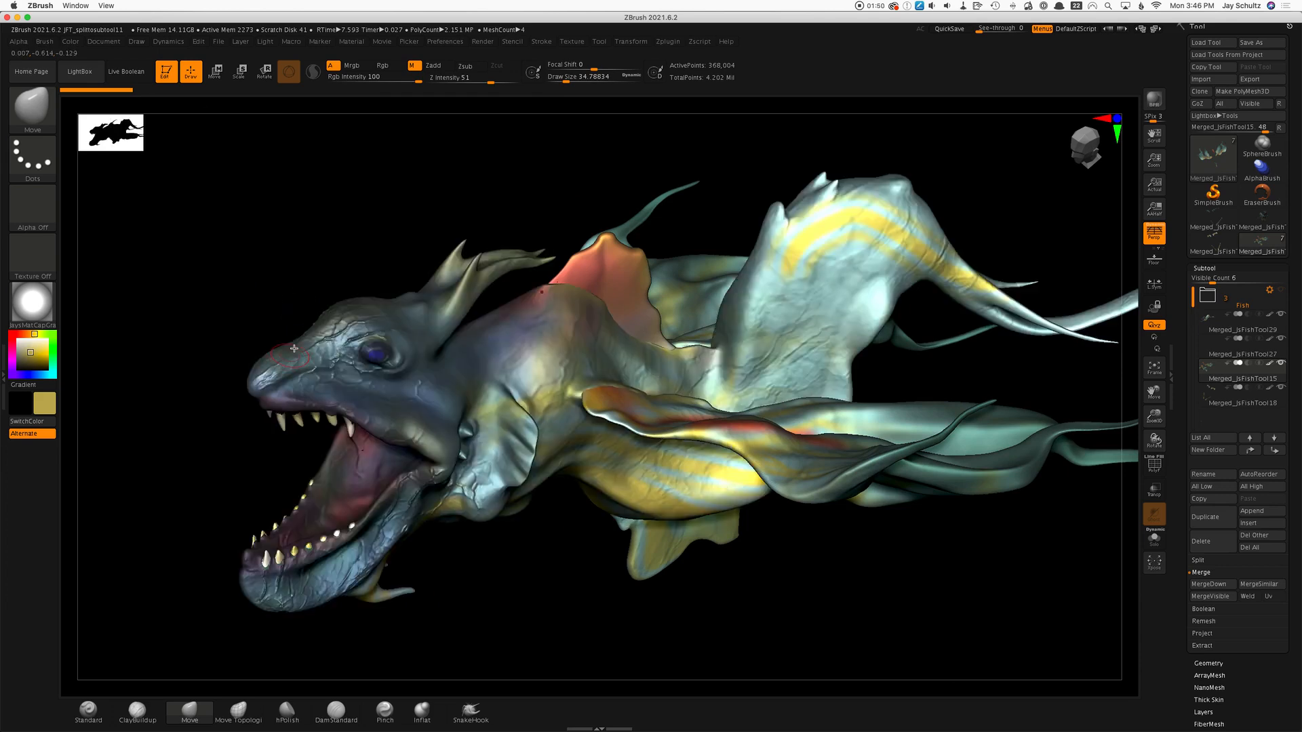
click(139, 42)
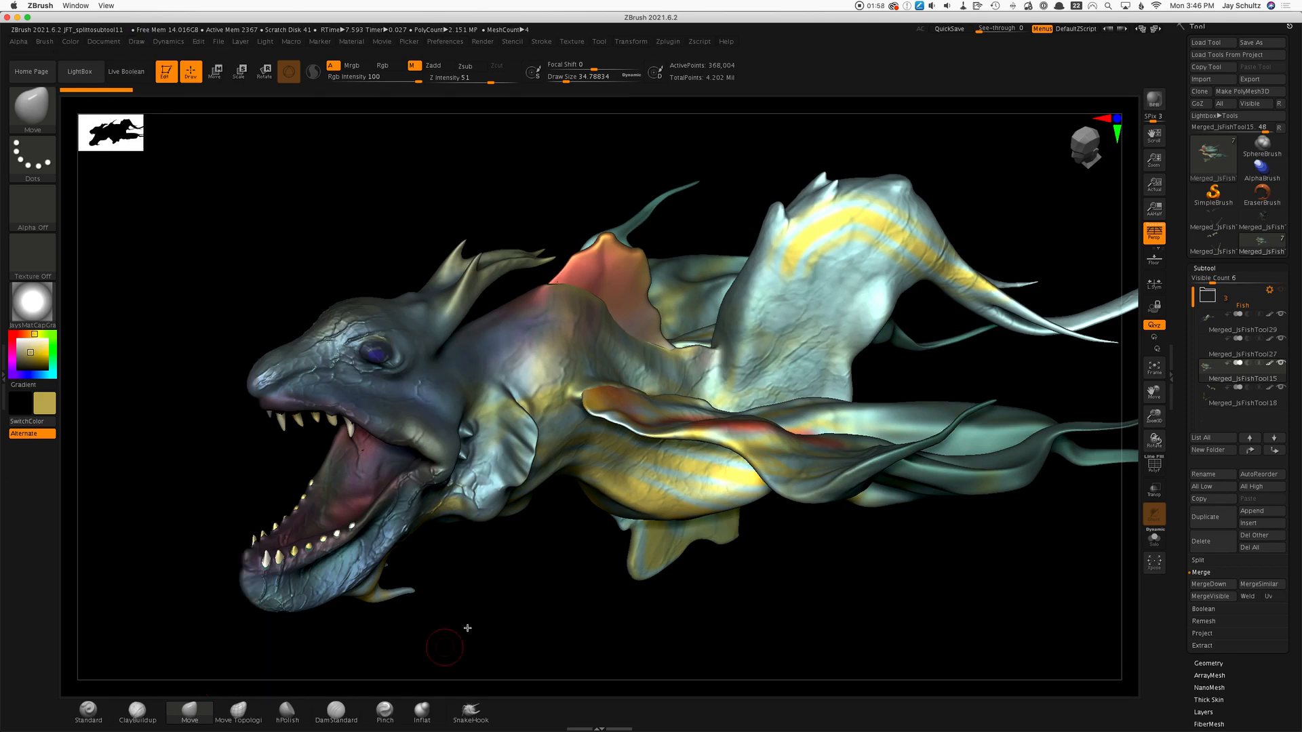
drag(505, 590, 521, 586)
shift+drag(808, 564, 619, 486)
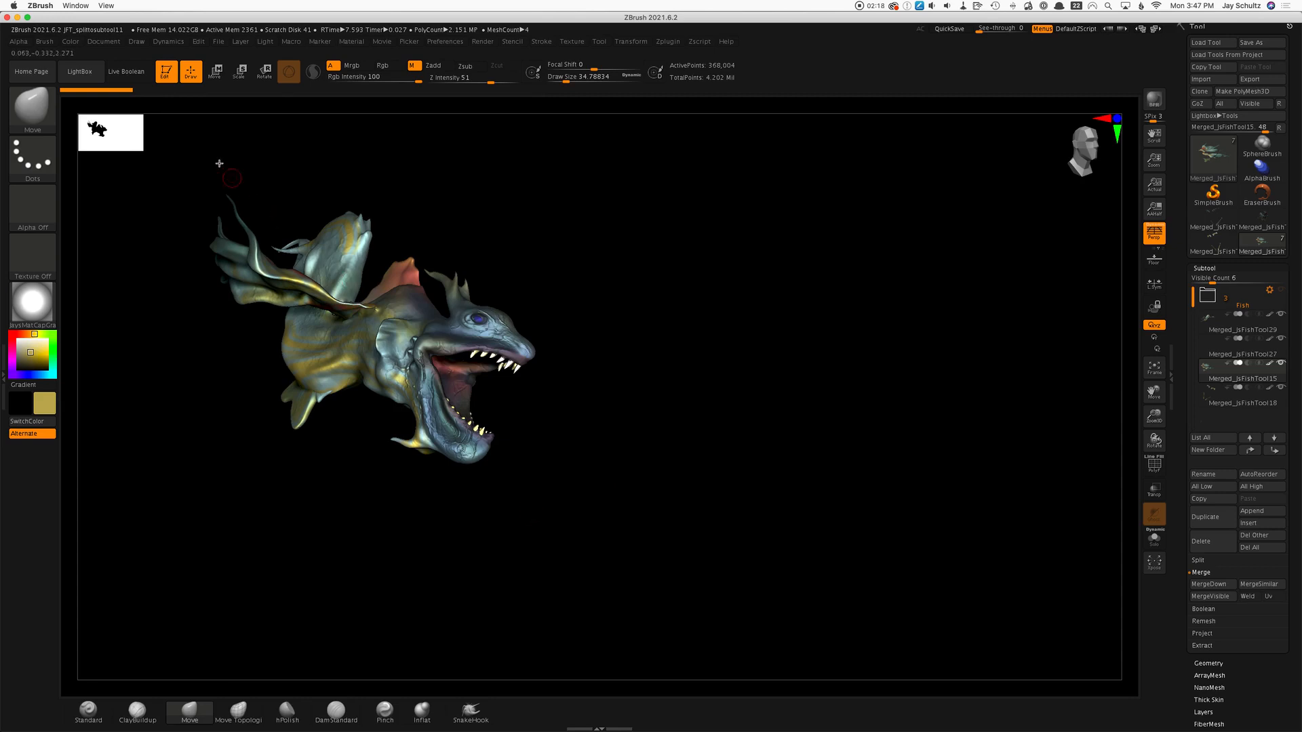
Step: Store the current view as a camera named Small Creature
click(136, 41)
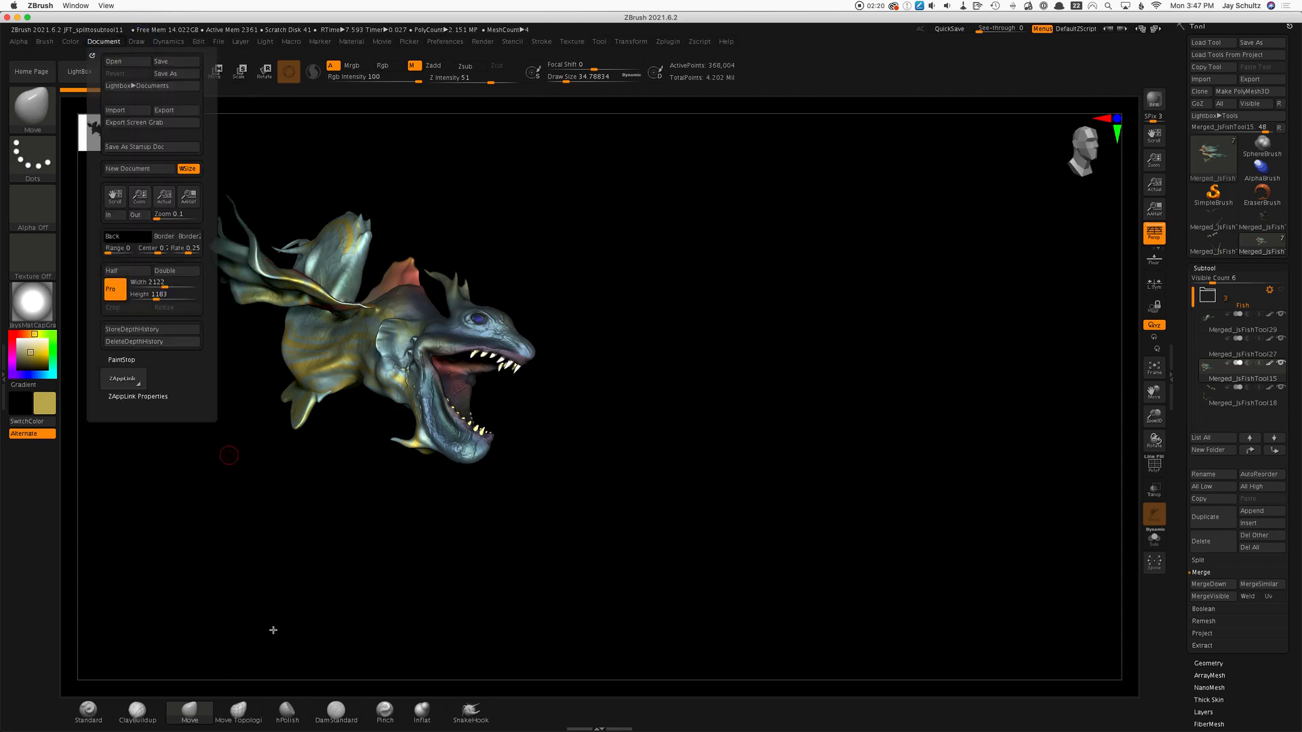
click(135, 42)
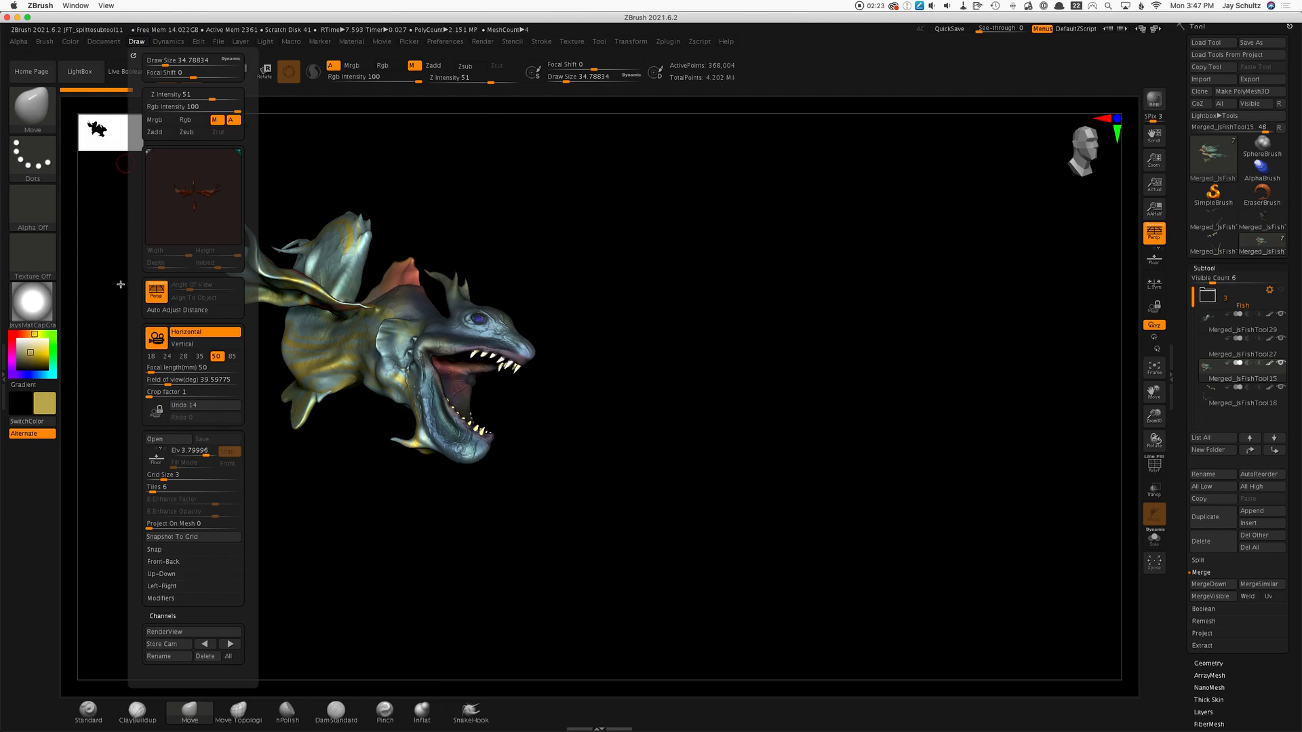
click(175, 646)
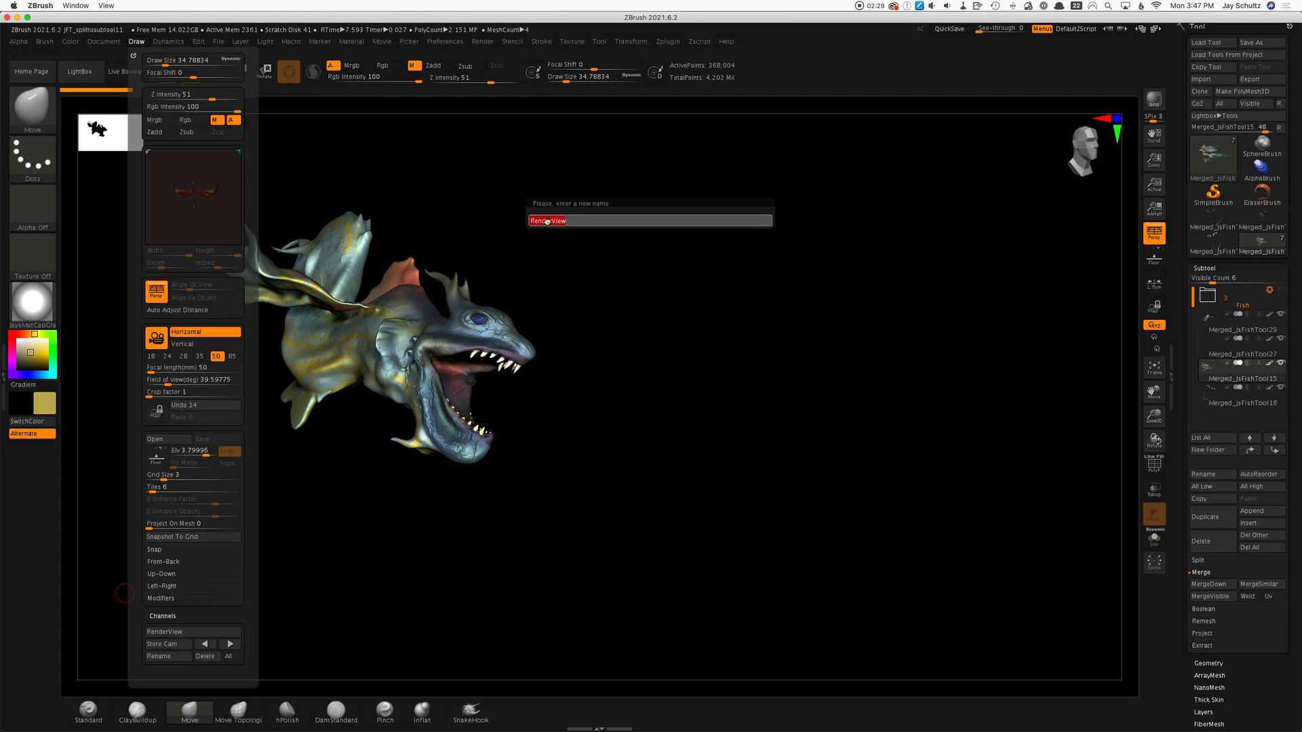
text(Small )
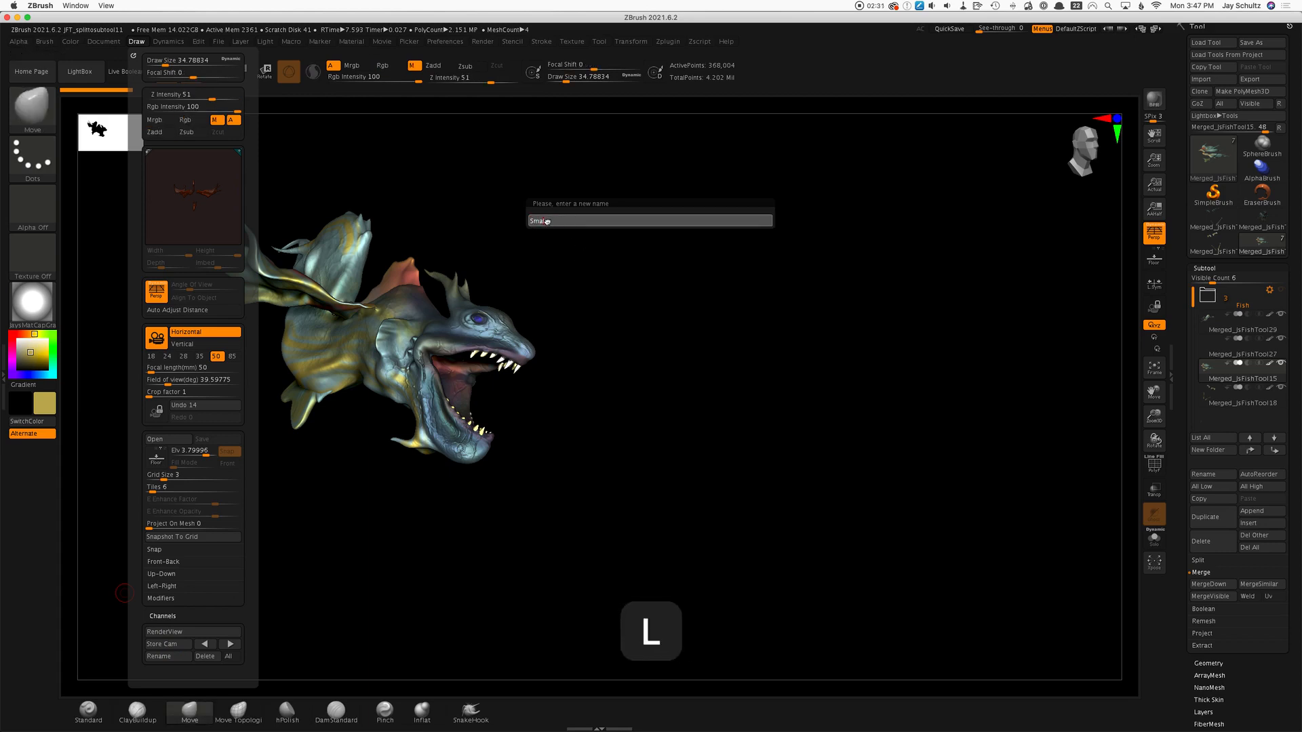
text(Creature)
key(Return)
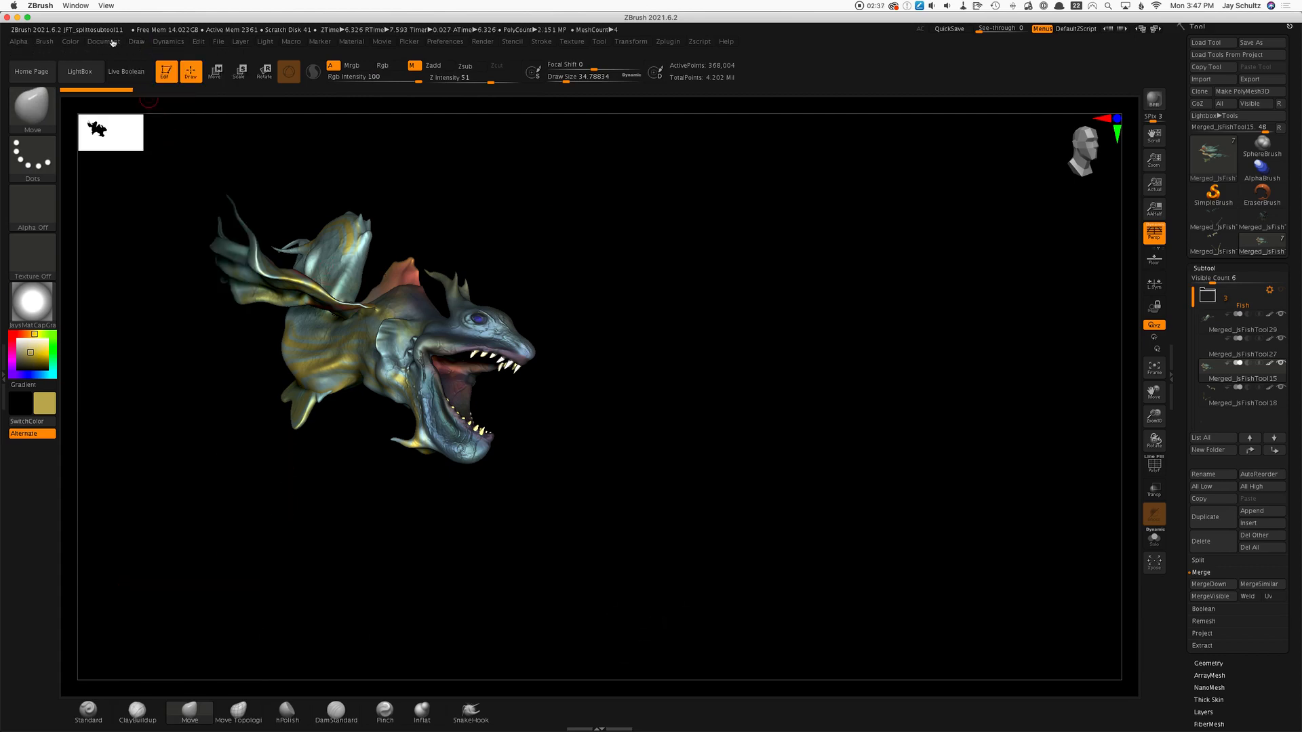
Step: Compare the stored cameras by recalling RenderView and returning to Small Creature
click(137, 42)
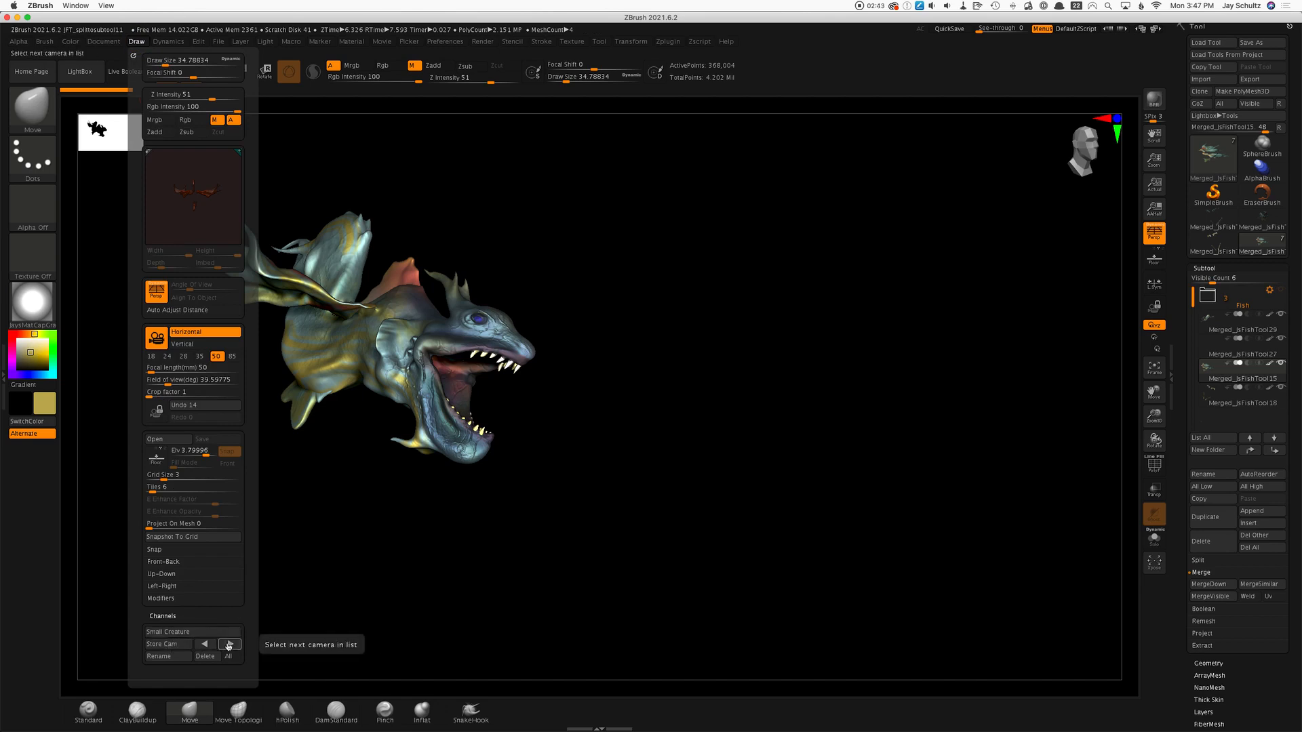
click(206, 644)
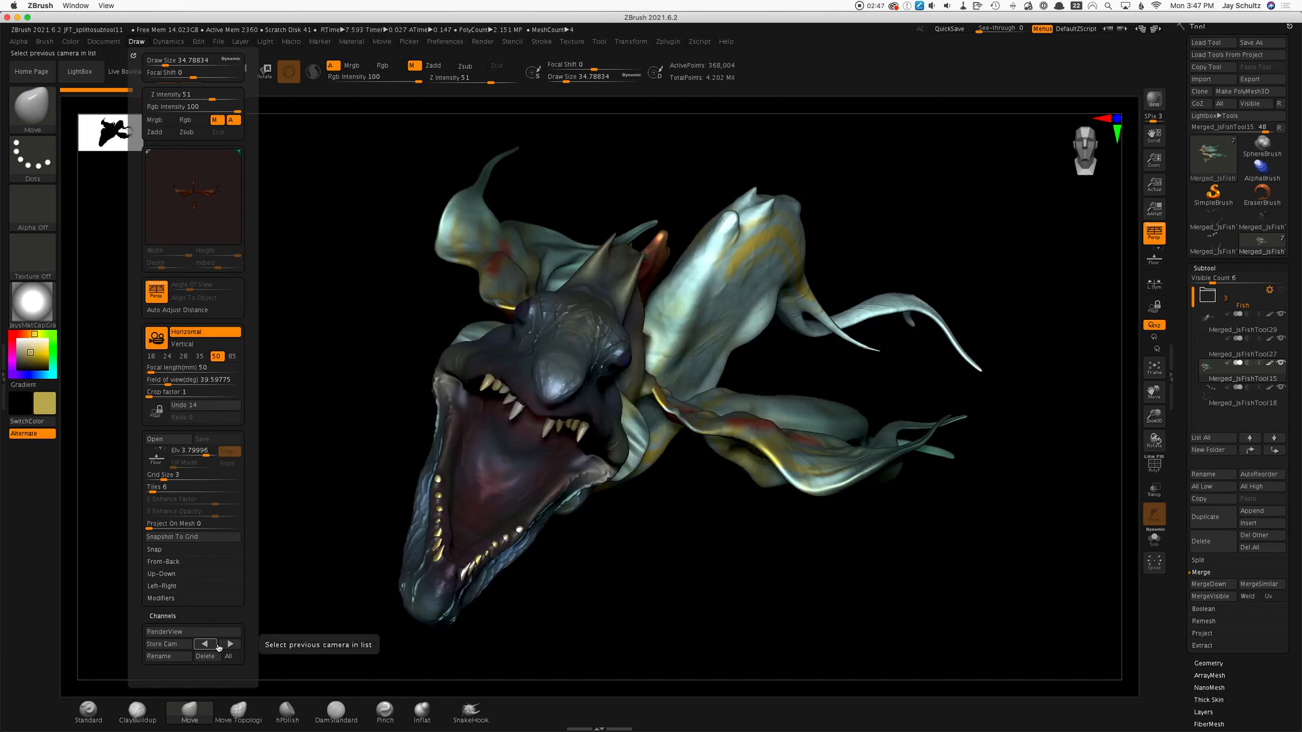
click(226, 644)
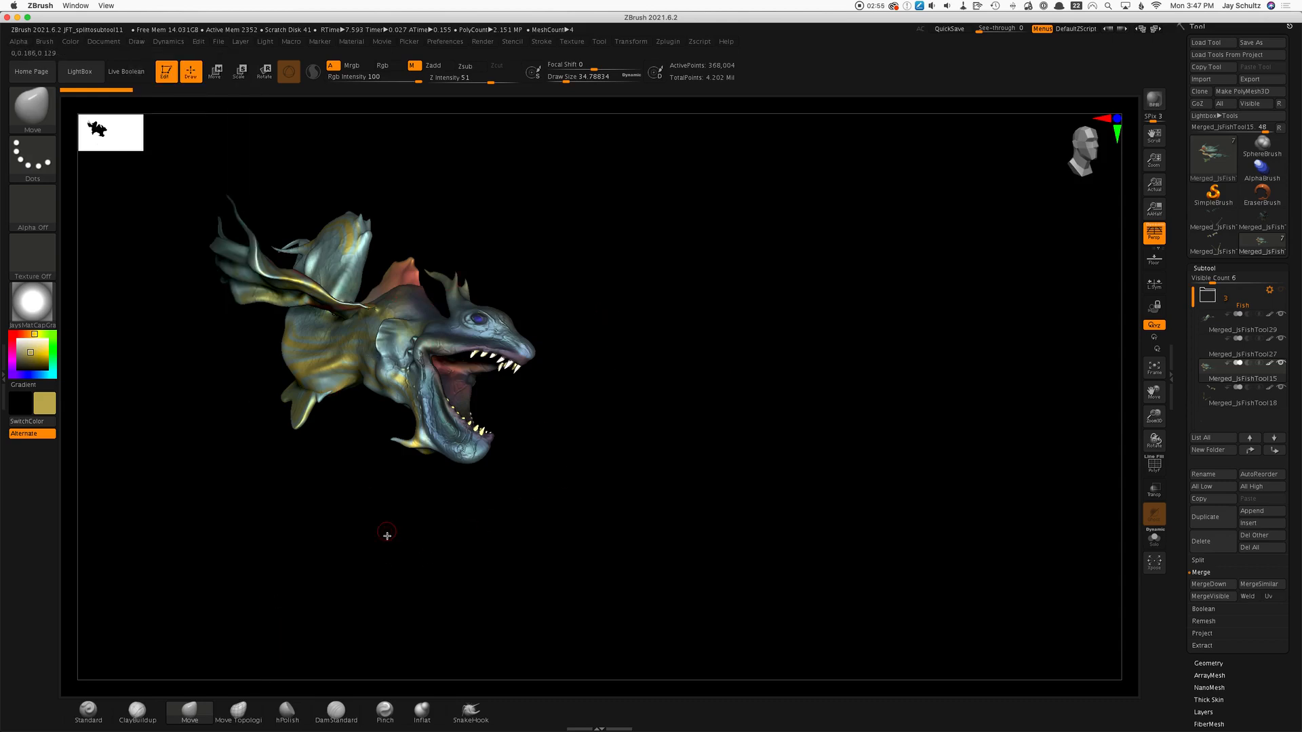
Step: Recall the RenderView camera and run a BPR render of the creature
click(136, 42)
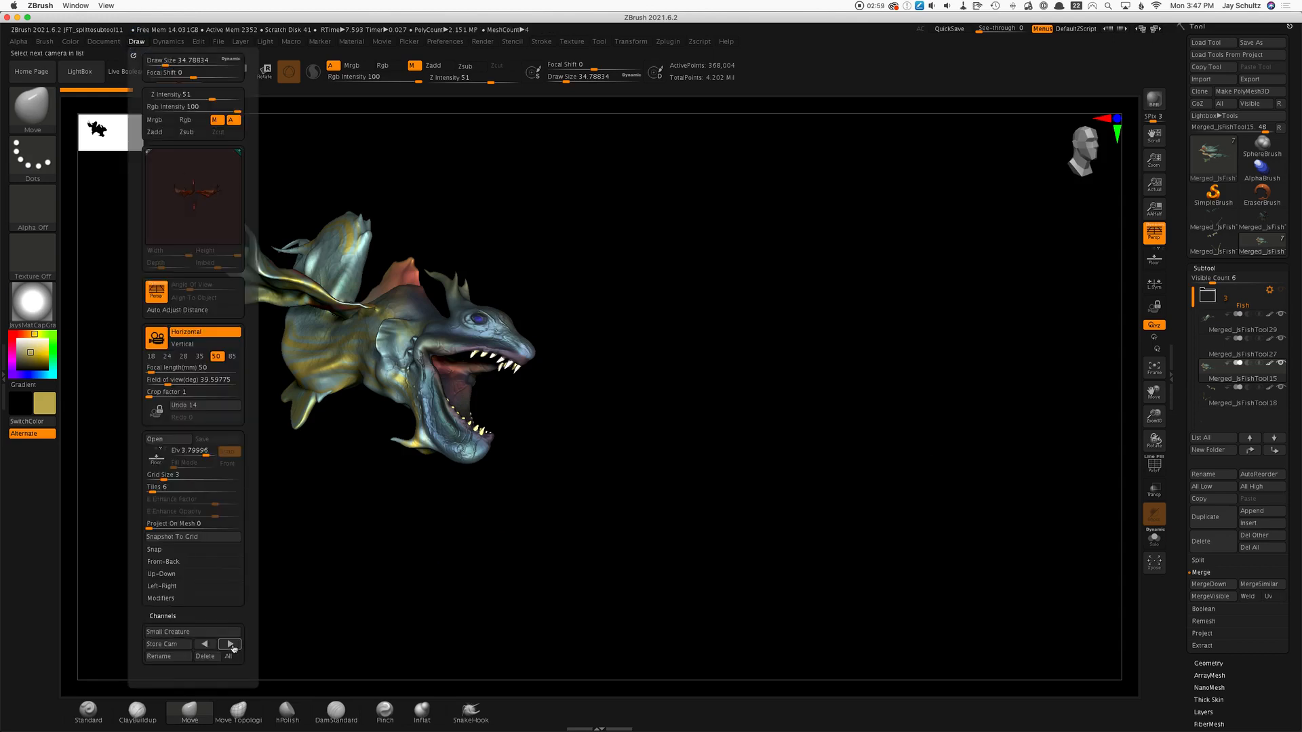
click(231, 645)
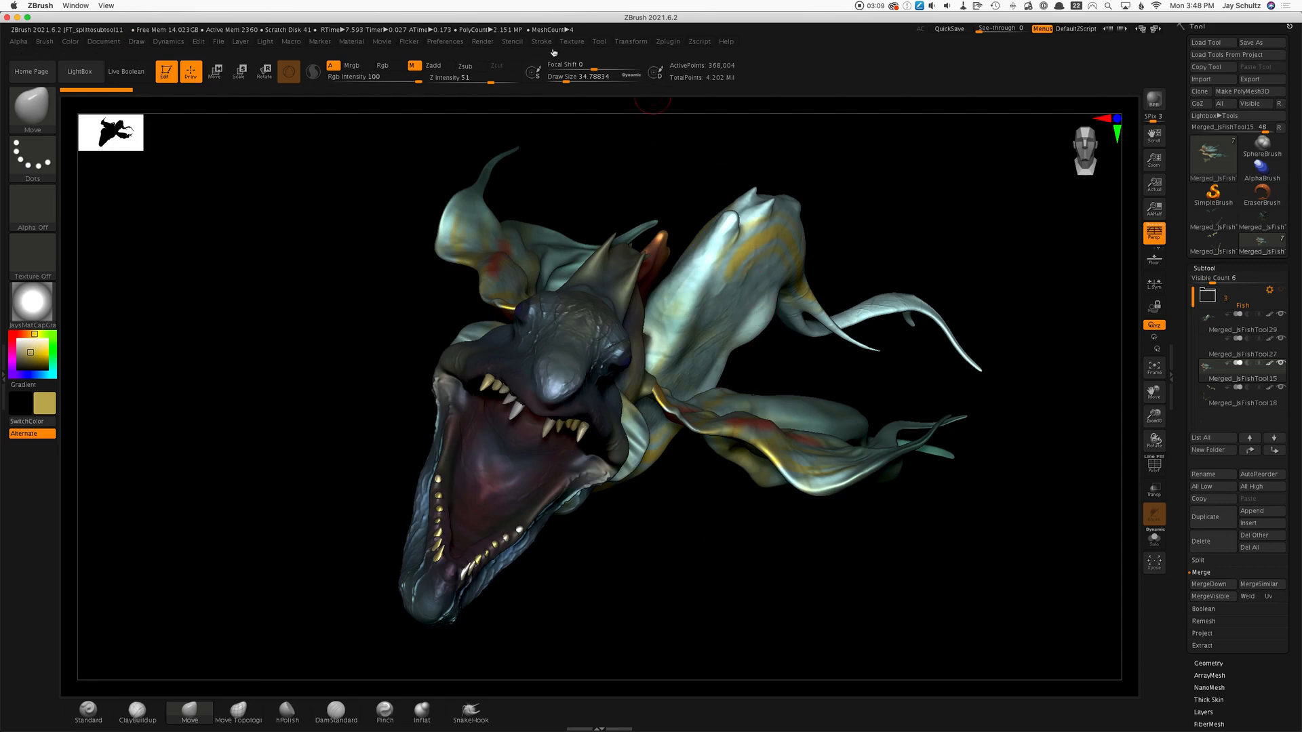
click(1155, 99)
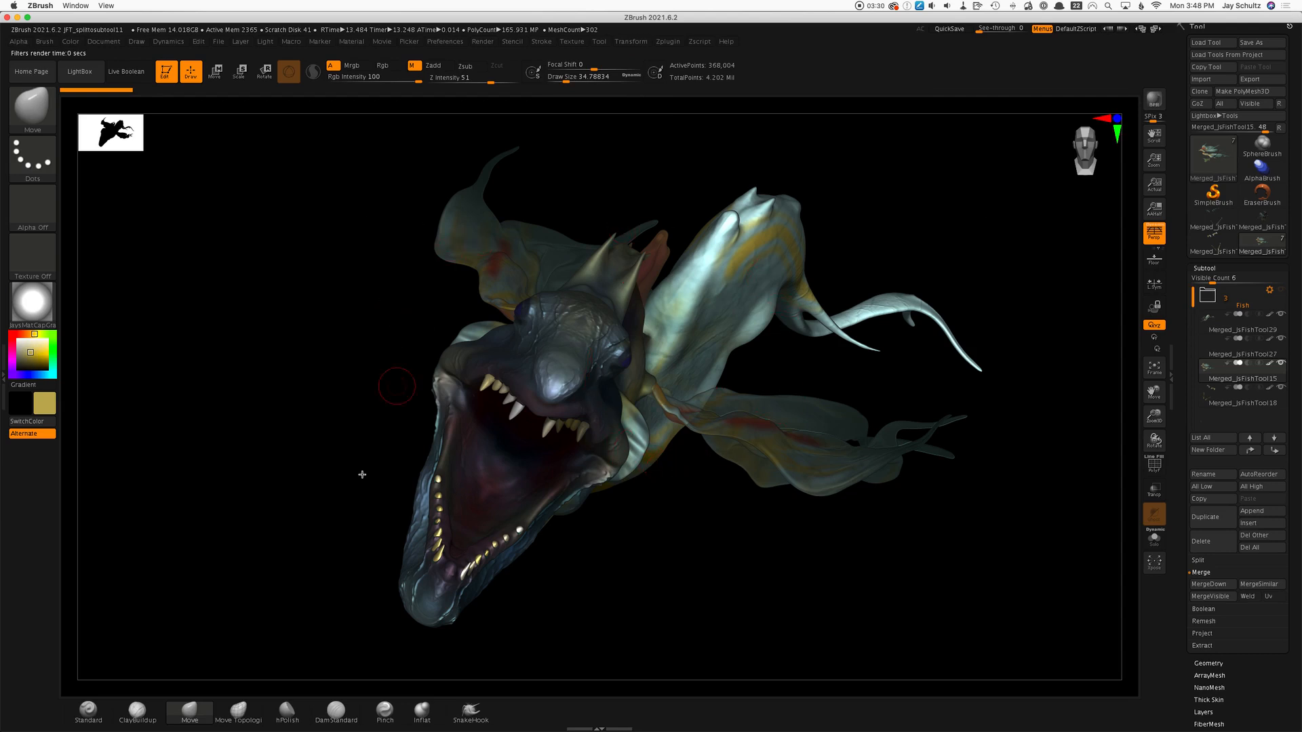
Step: Review the Render Properties, including the Shadows, AOcclusion and Transparent options
click(484, 42)
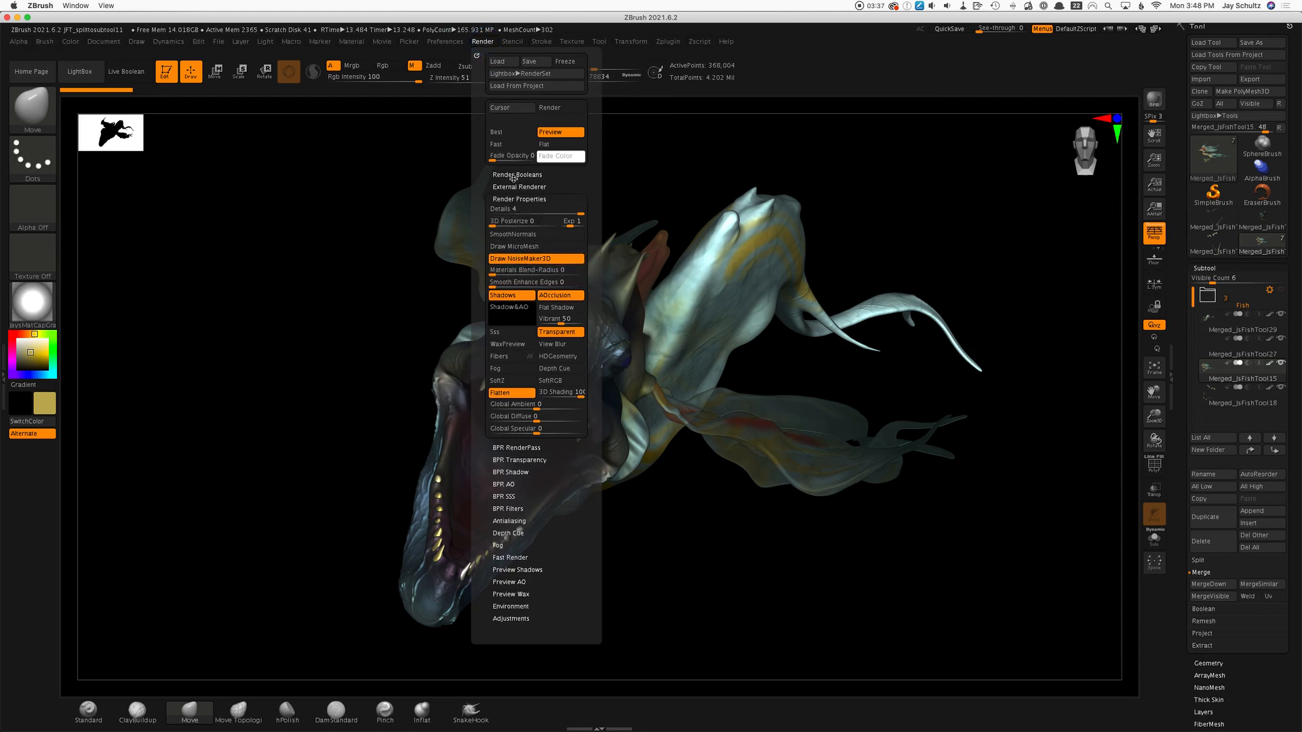
click(515, 199)
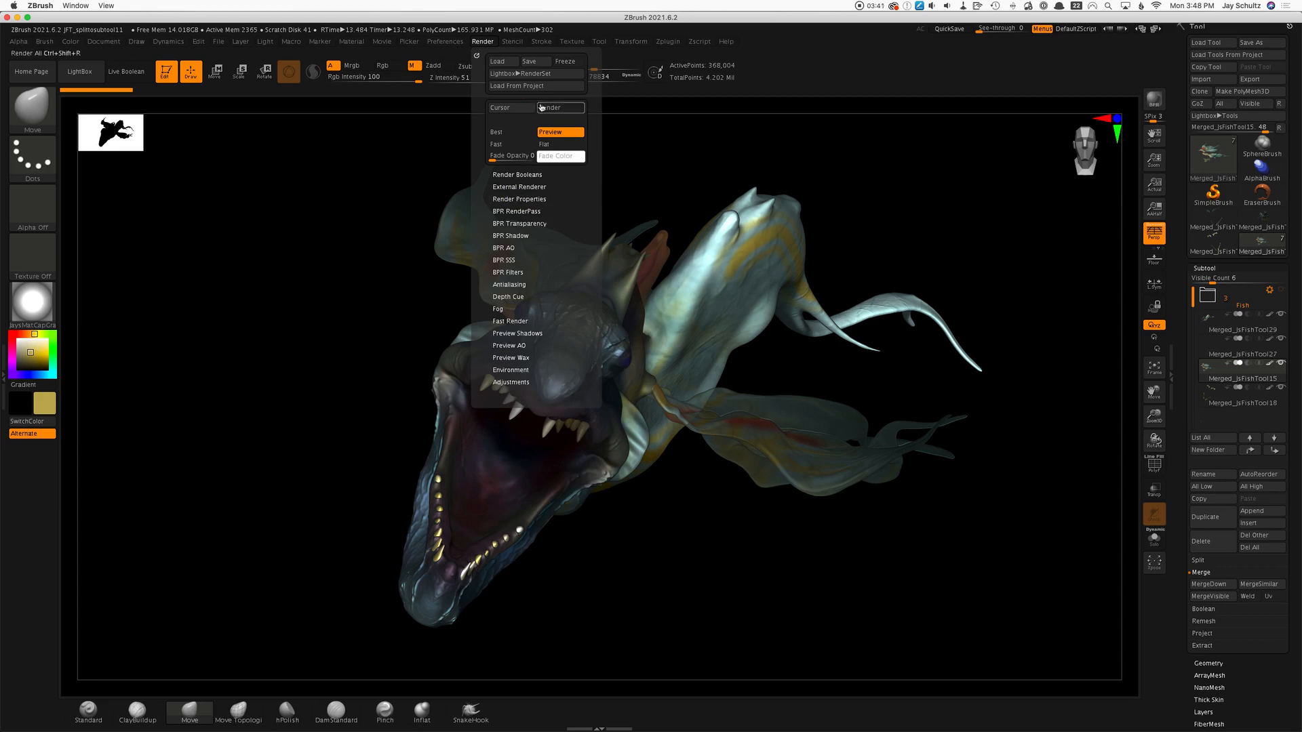
click(524, 199)
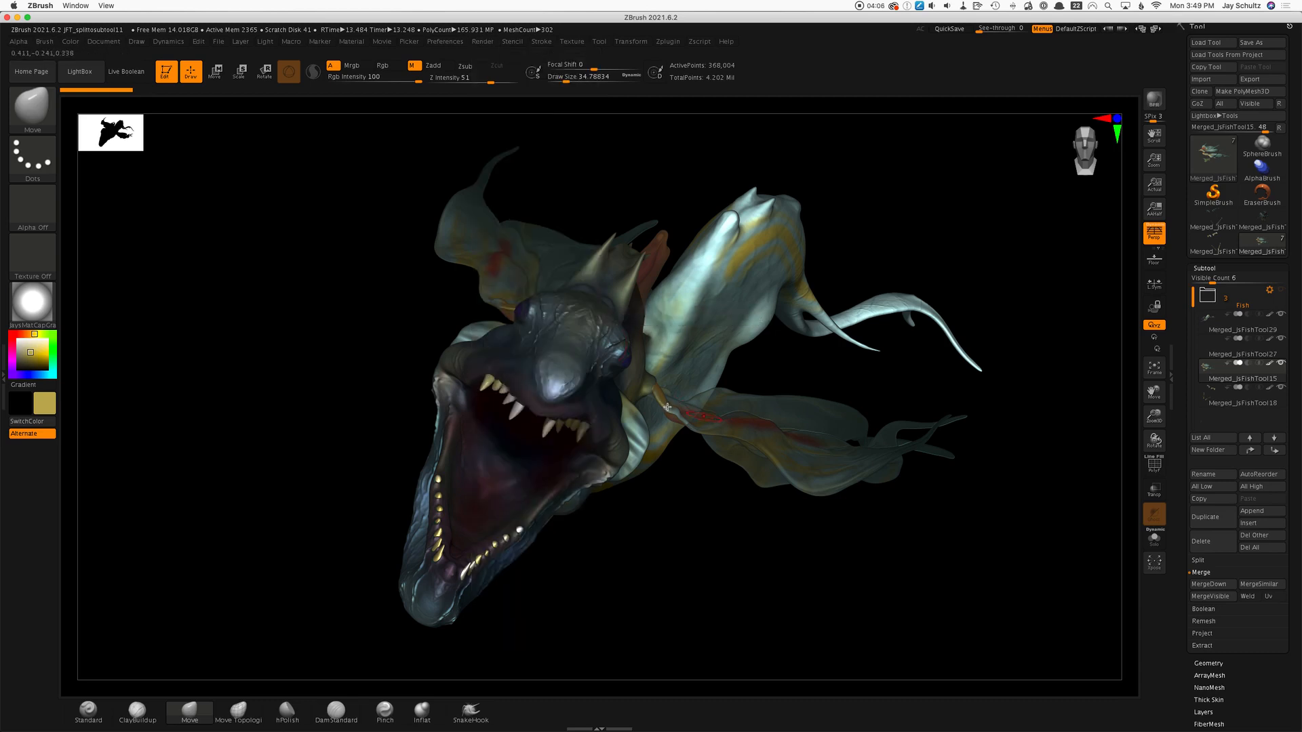
click(481, 42)
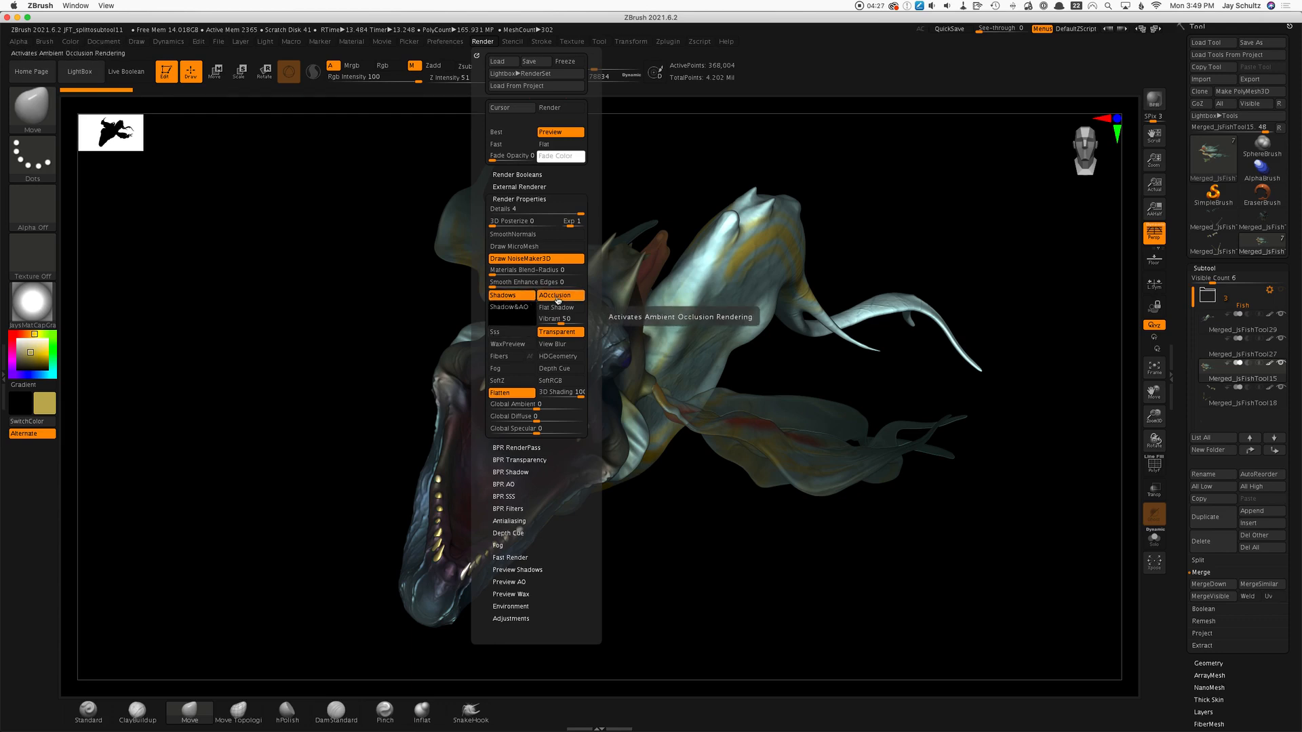
click(581, 339)
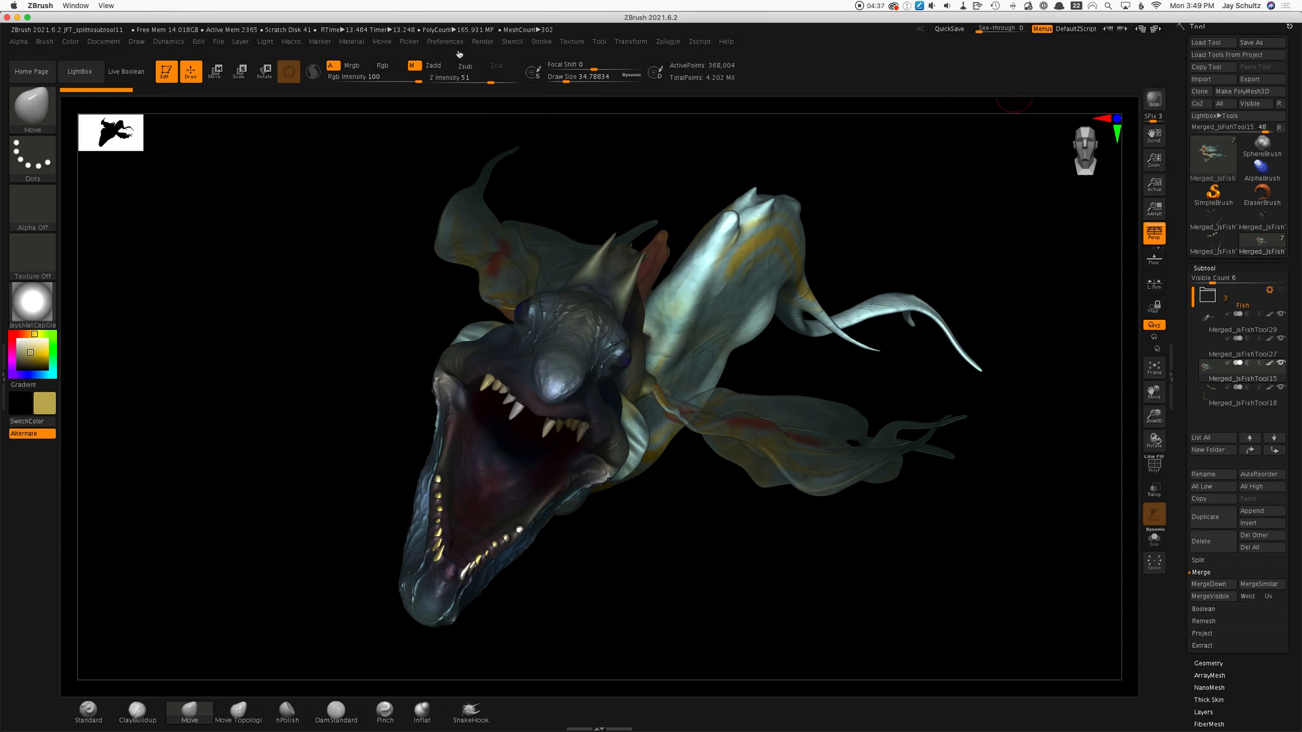
click(484, 43)
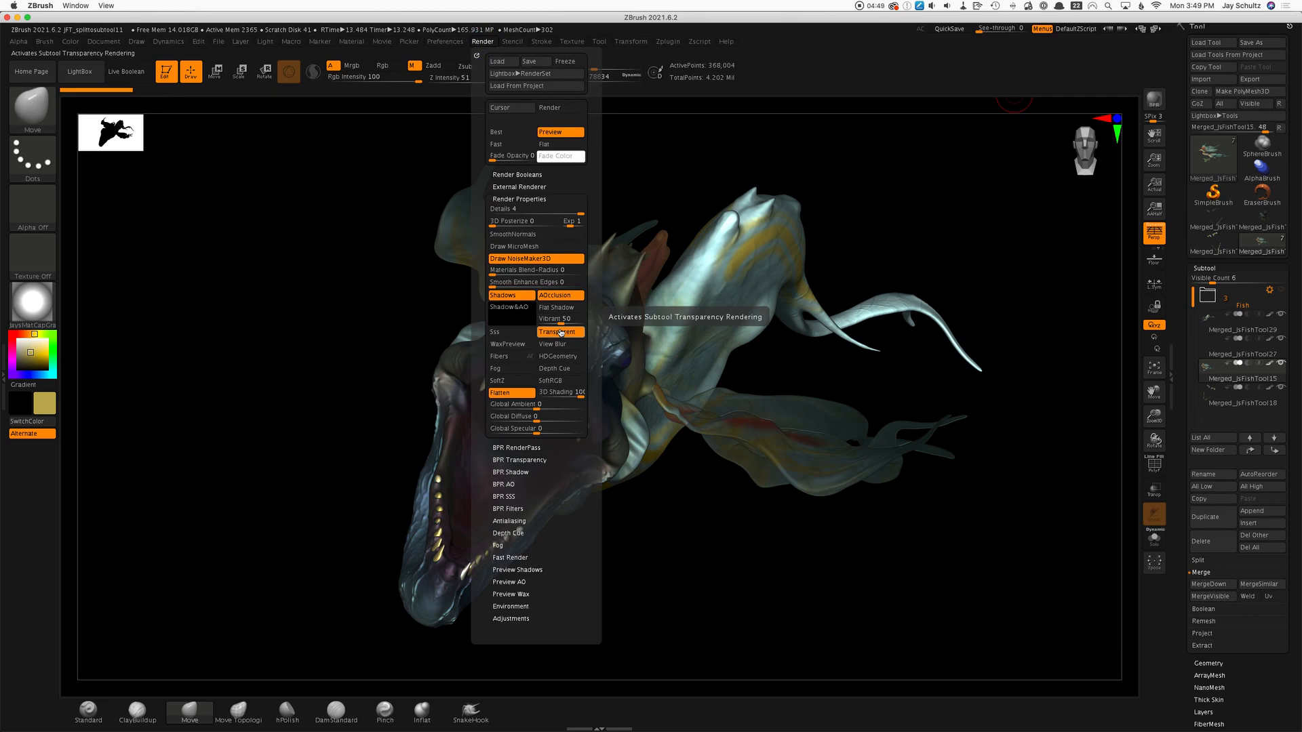
Step: Examine the BPR RenderPass maps for the latest render, including the Shadow and Mask maps
click(527, 449)
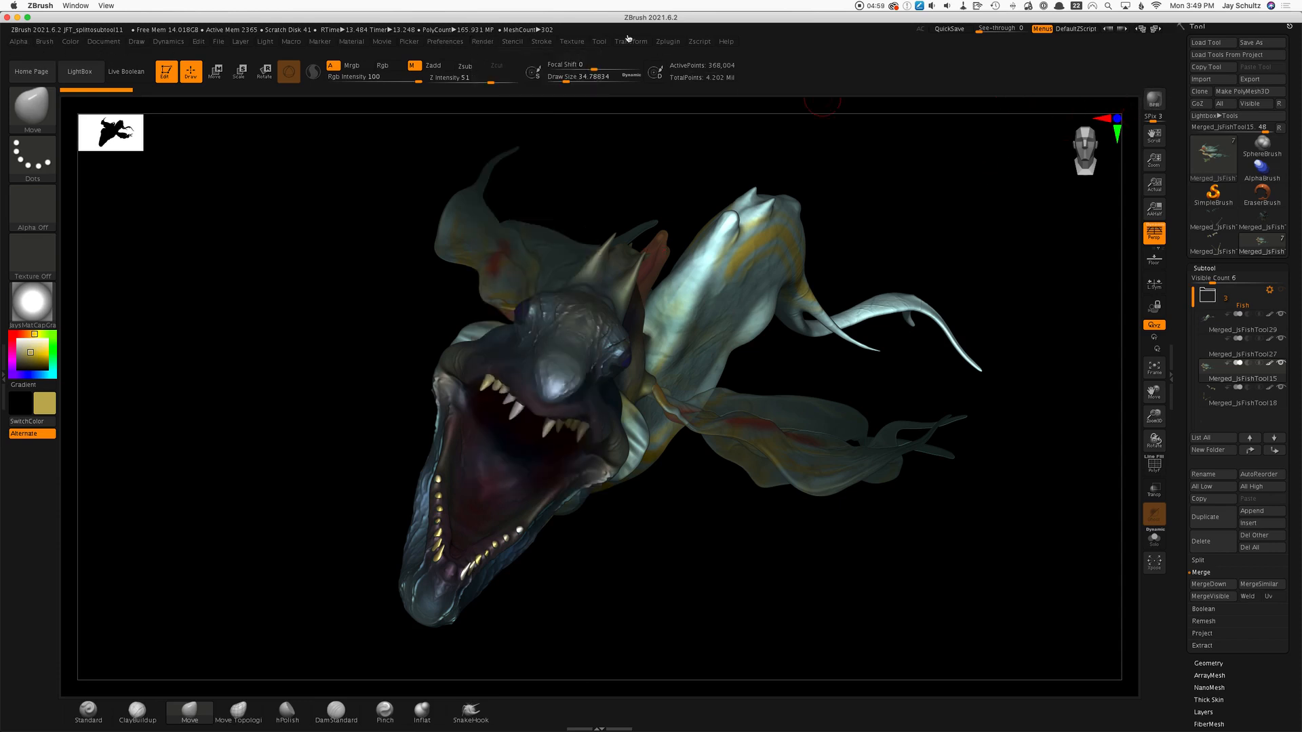
click(483, 42)
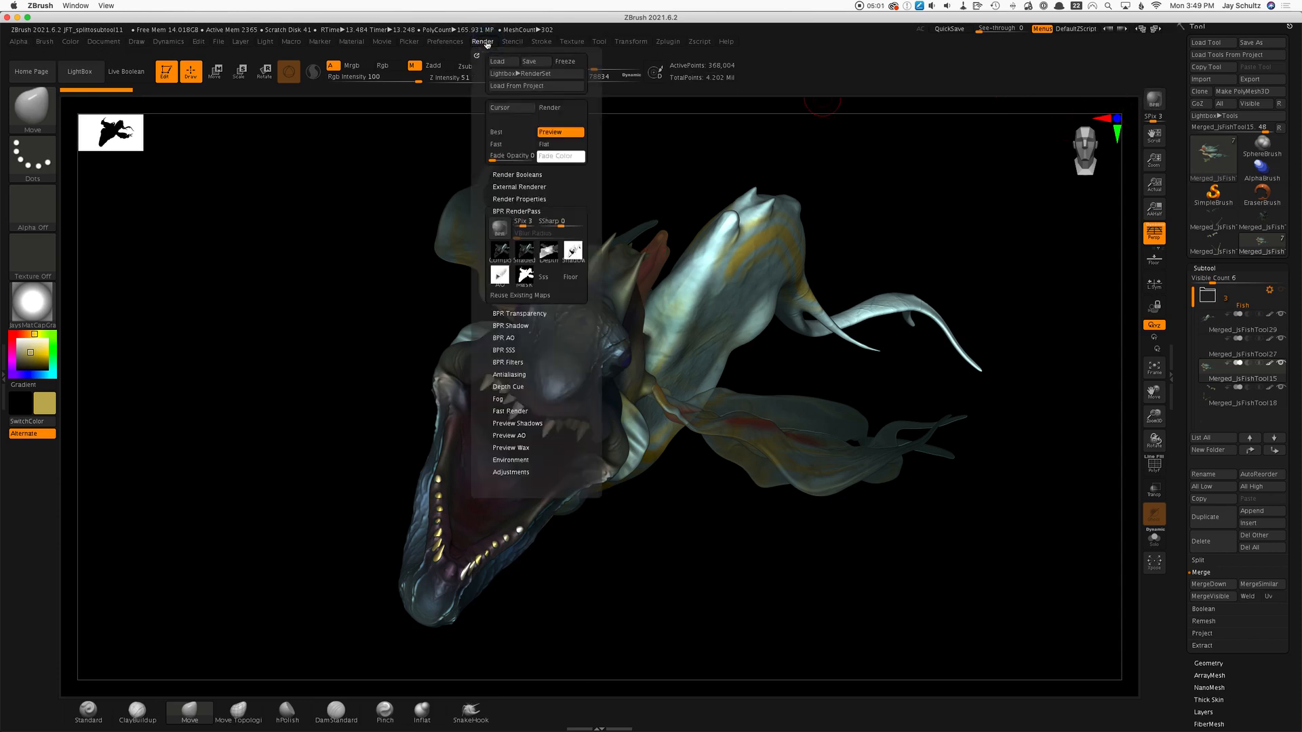
mouse_move(525, 246)
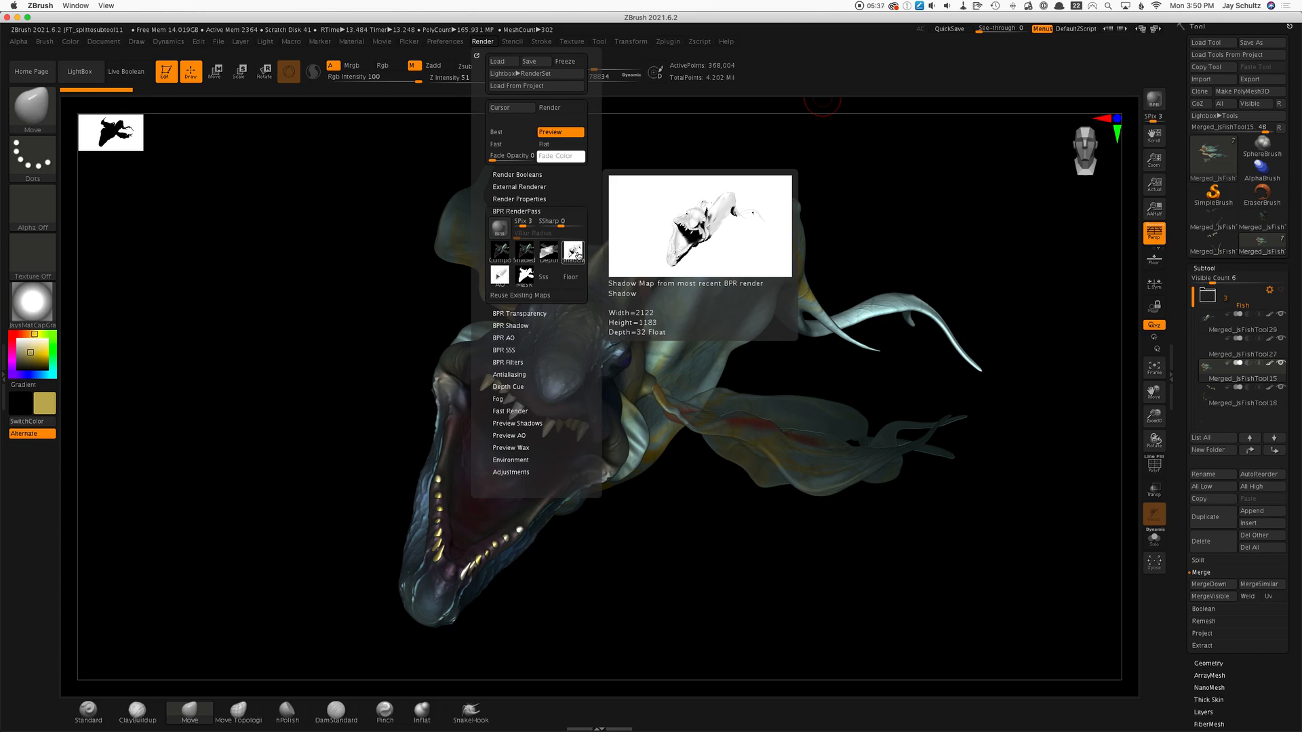
mouse_move(505, 274)
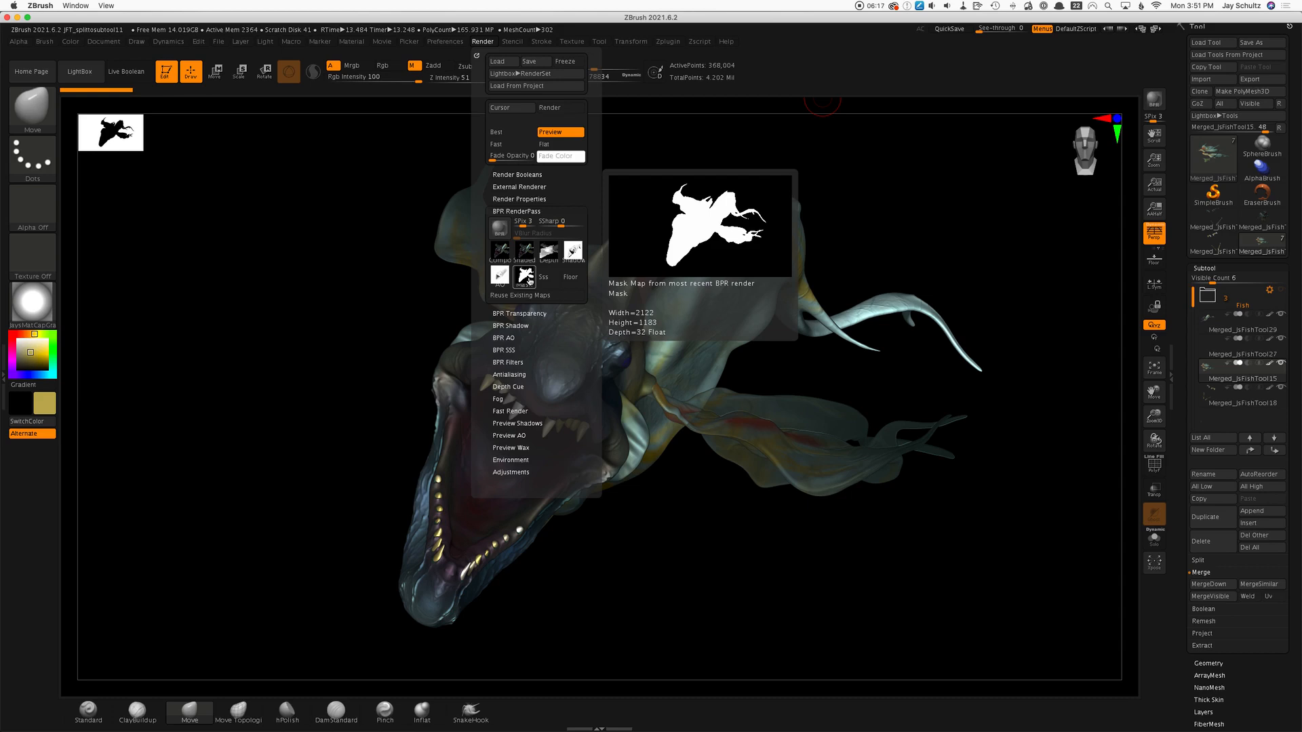
Step: Export the Shaded pass of the BPR render as BPR_Render.png into a new folder named CreatureRenders inside Arti248_Spring21
mouse_move(525, 254)
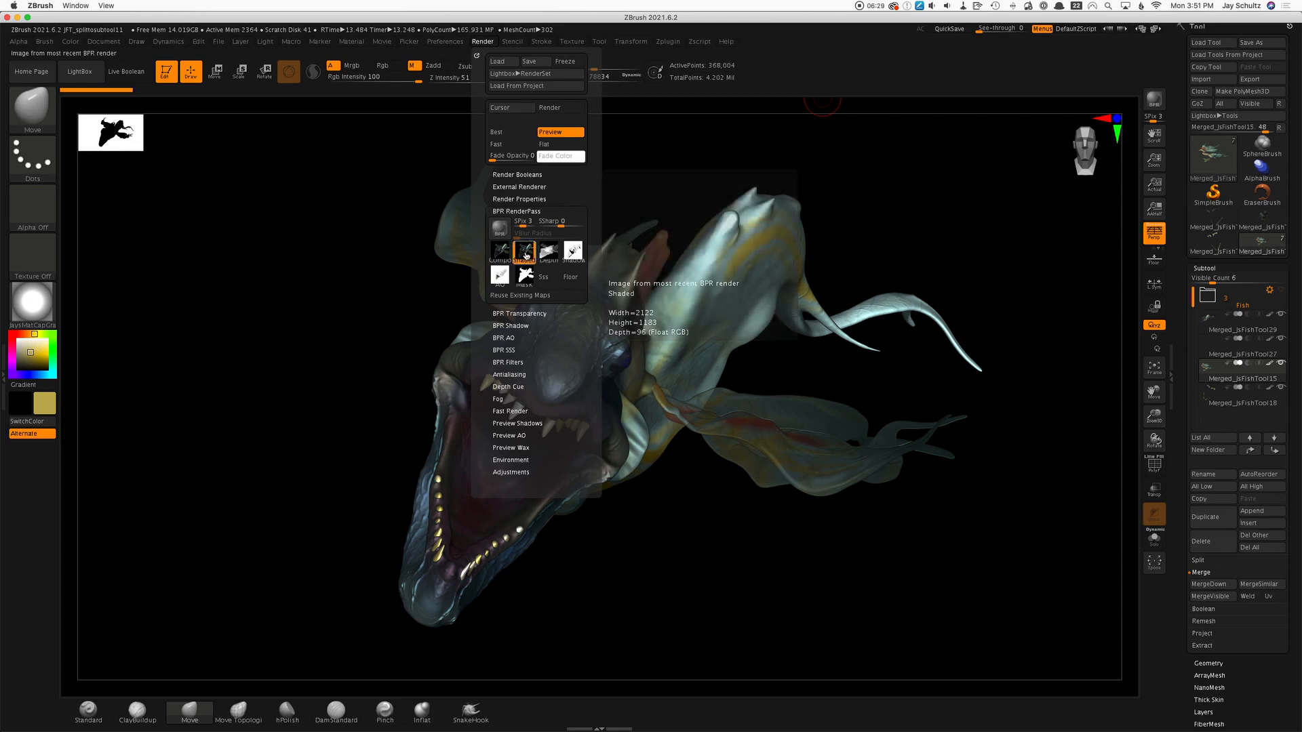
click(526, 256)
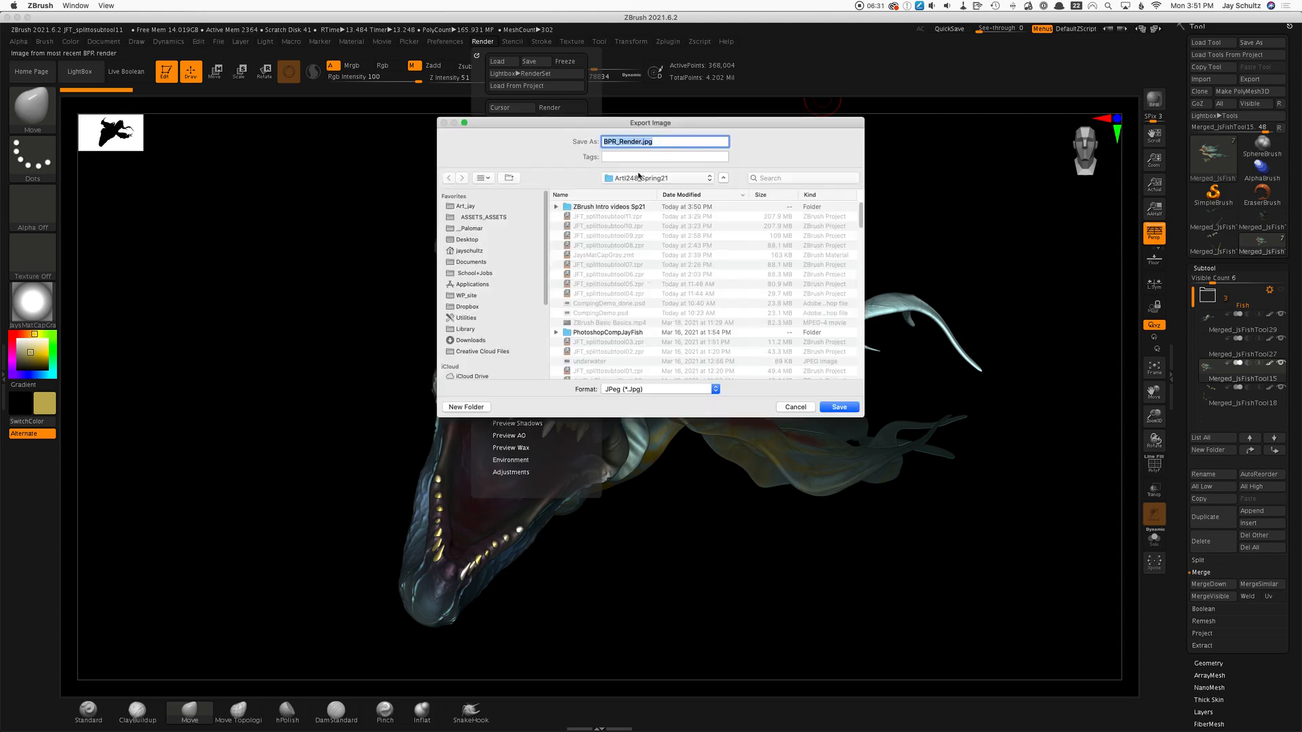
click(629, 390)
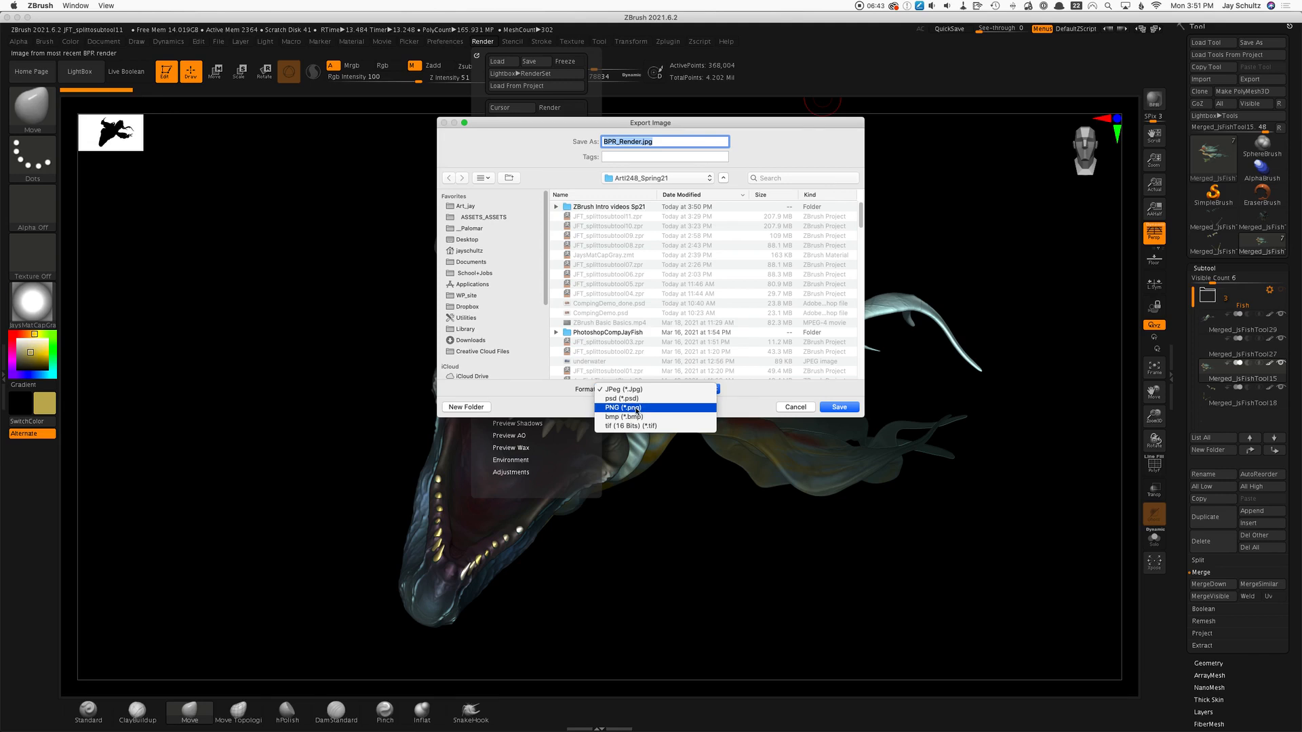
click(636, 408)
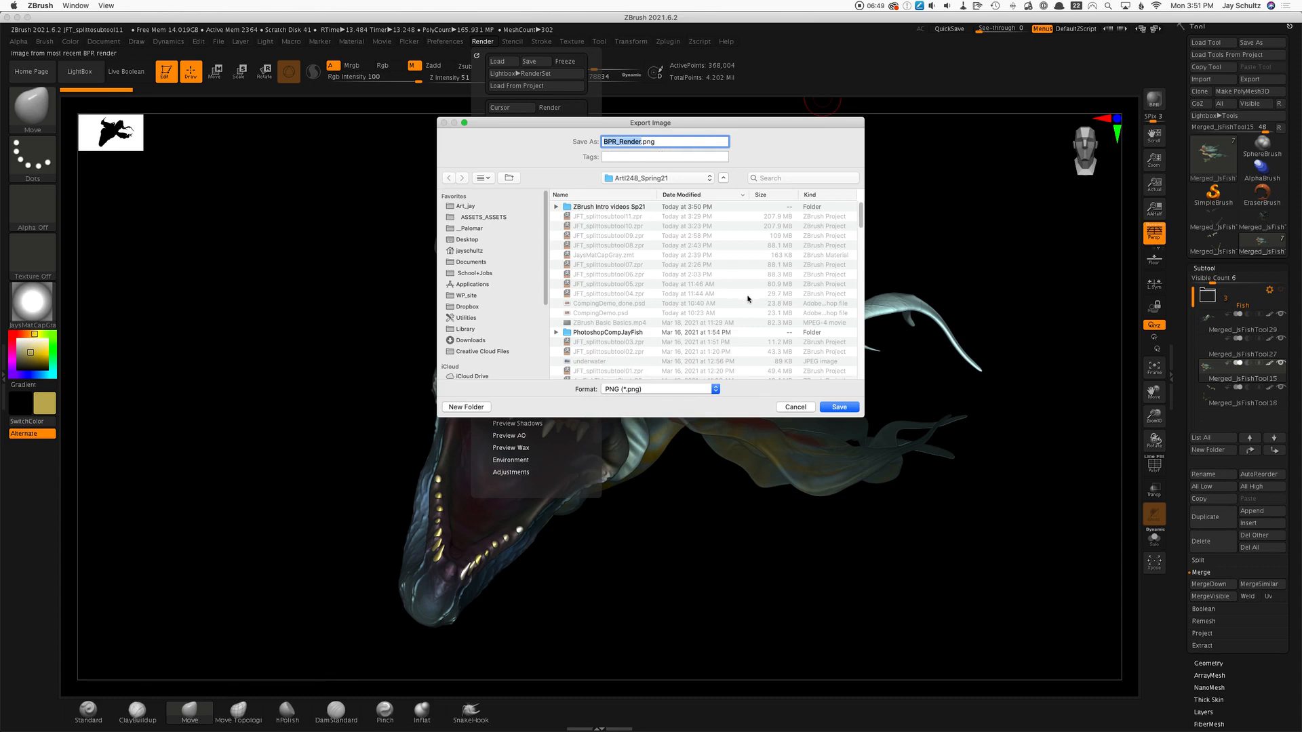
click(480, 408)
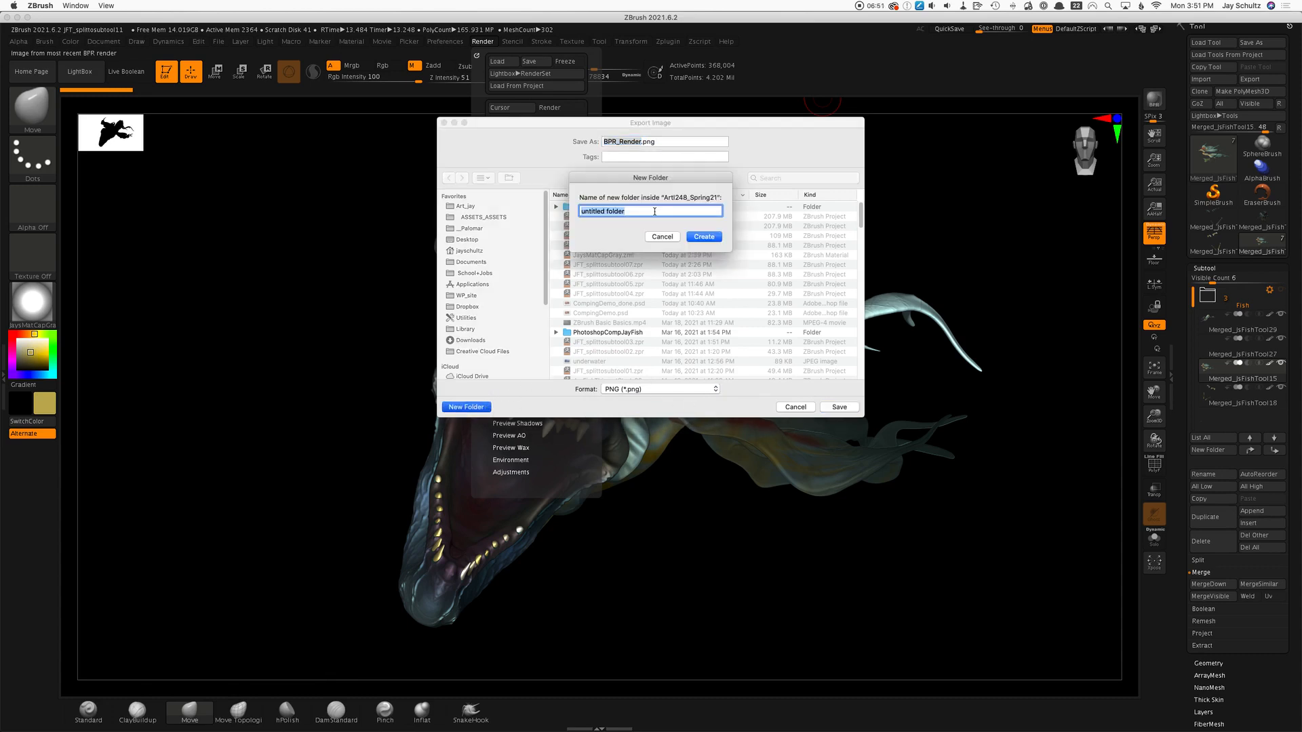
key(shift)
text(Cr)
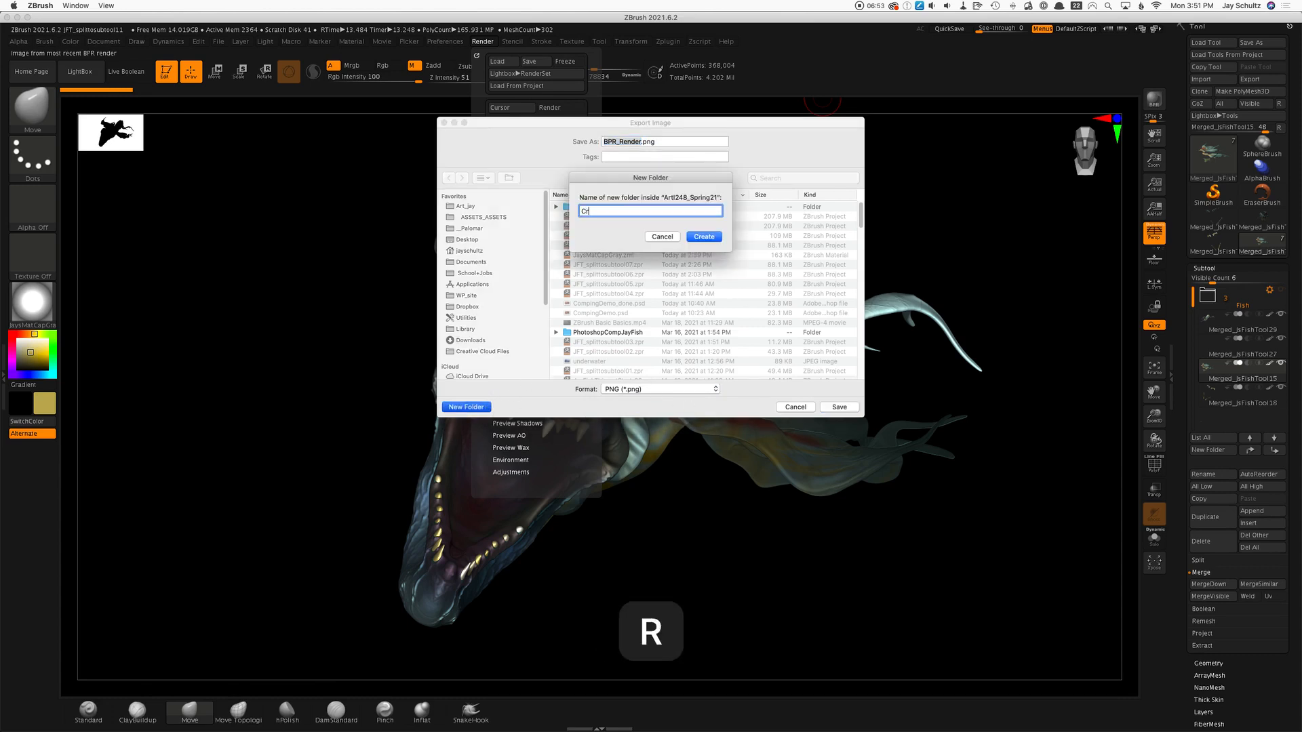
text(eatureRenders)
key(Return)
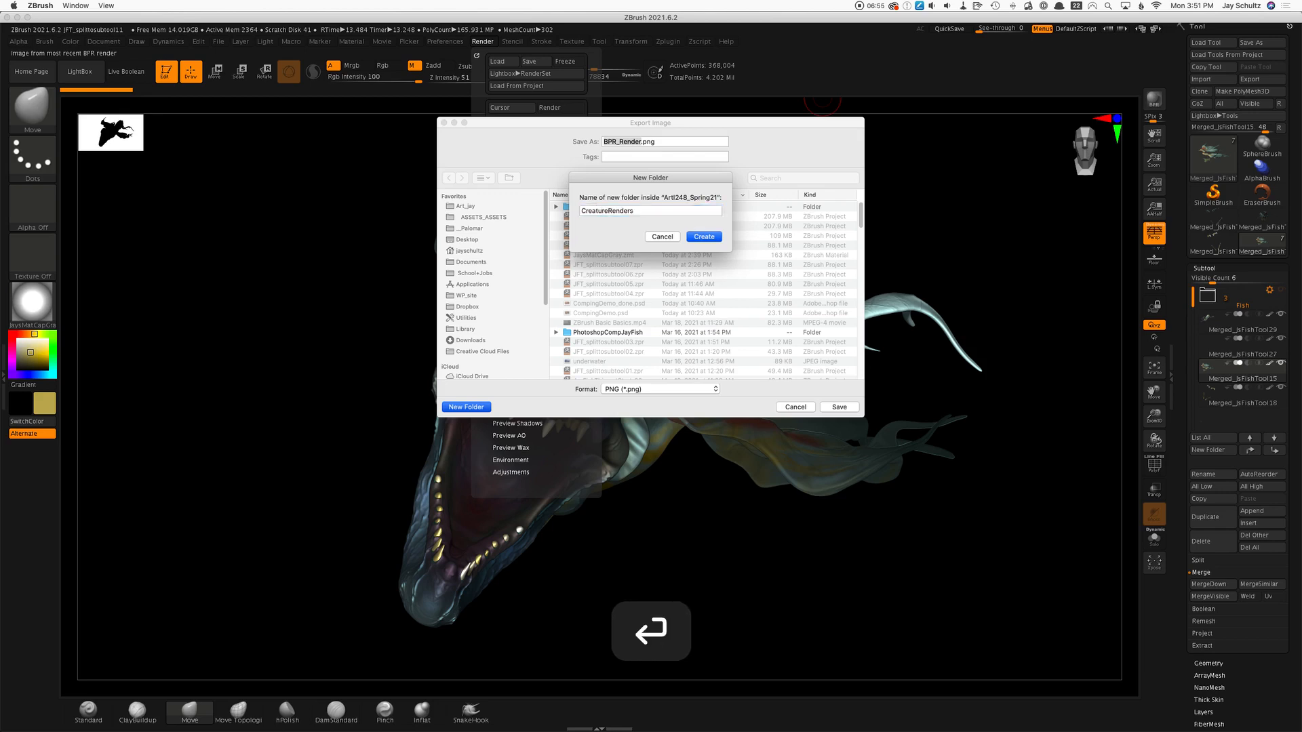
click(838, 408)
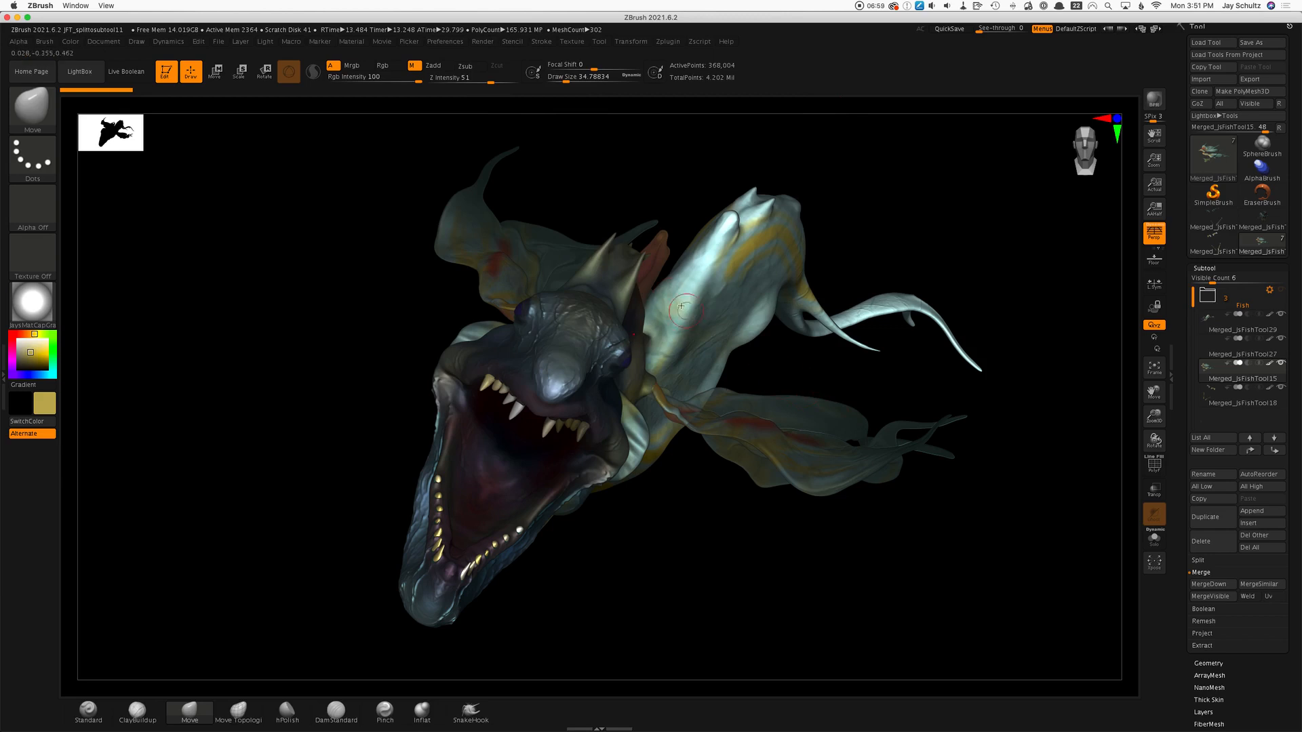
Step: Export the Depth map of the BPR render as BPR_Depth.psd into the CreatureRenders folder, keeping the psd format
click(483, 41)
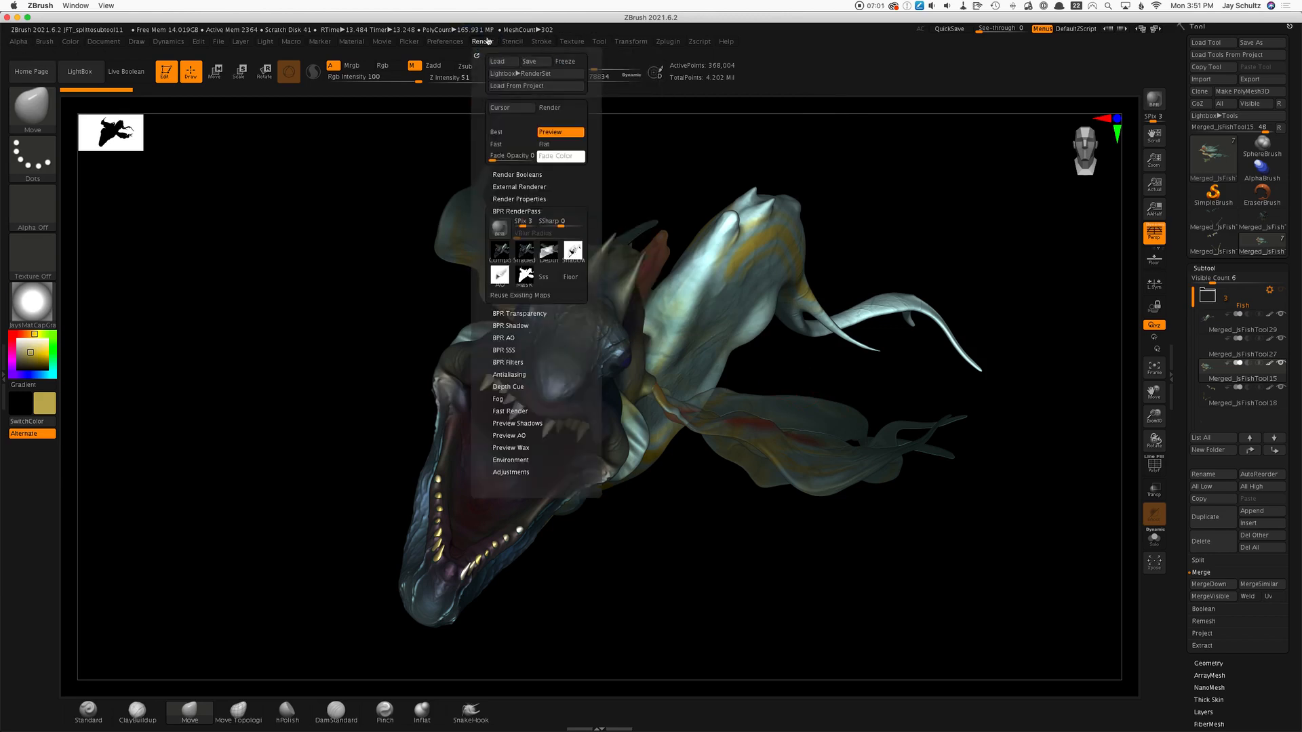
click(555, 256)
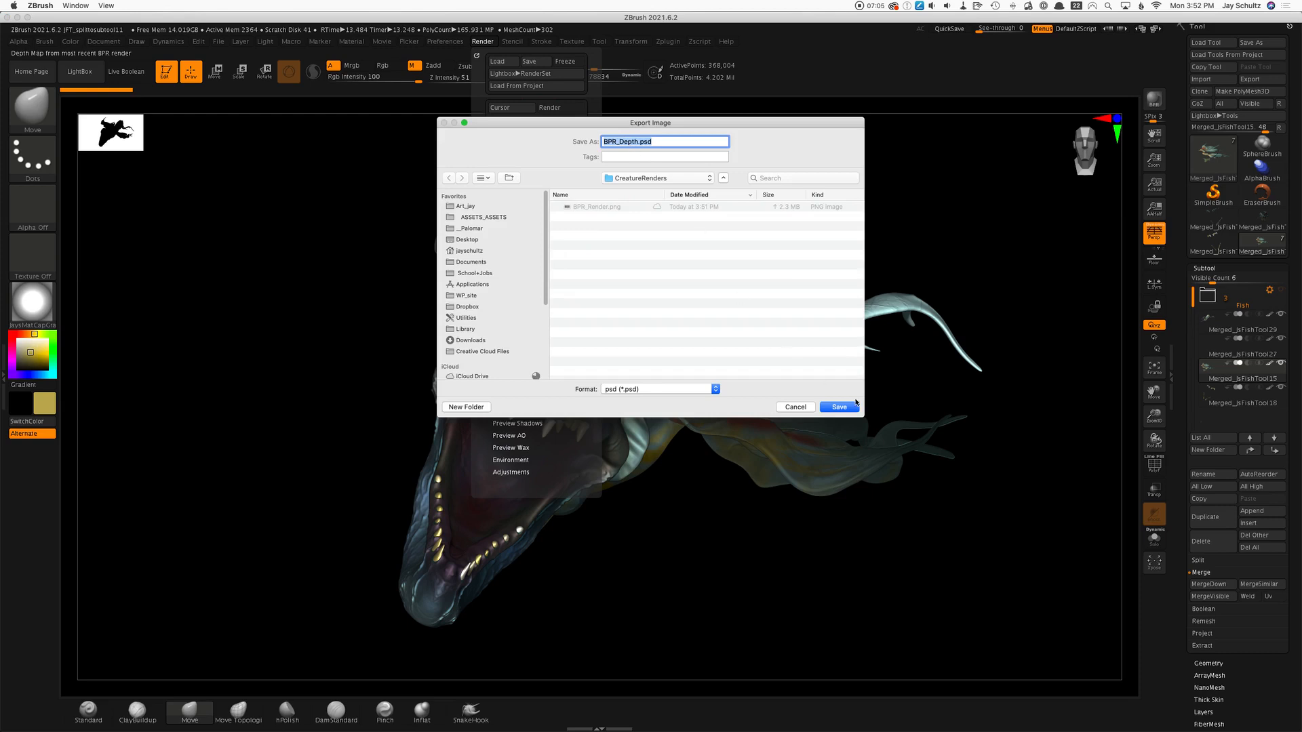
click(696, 390)
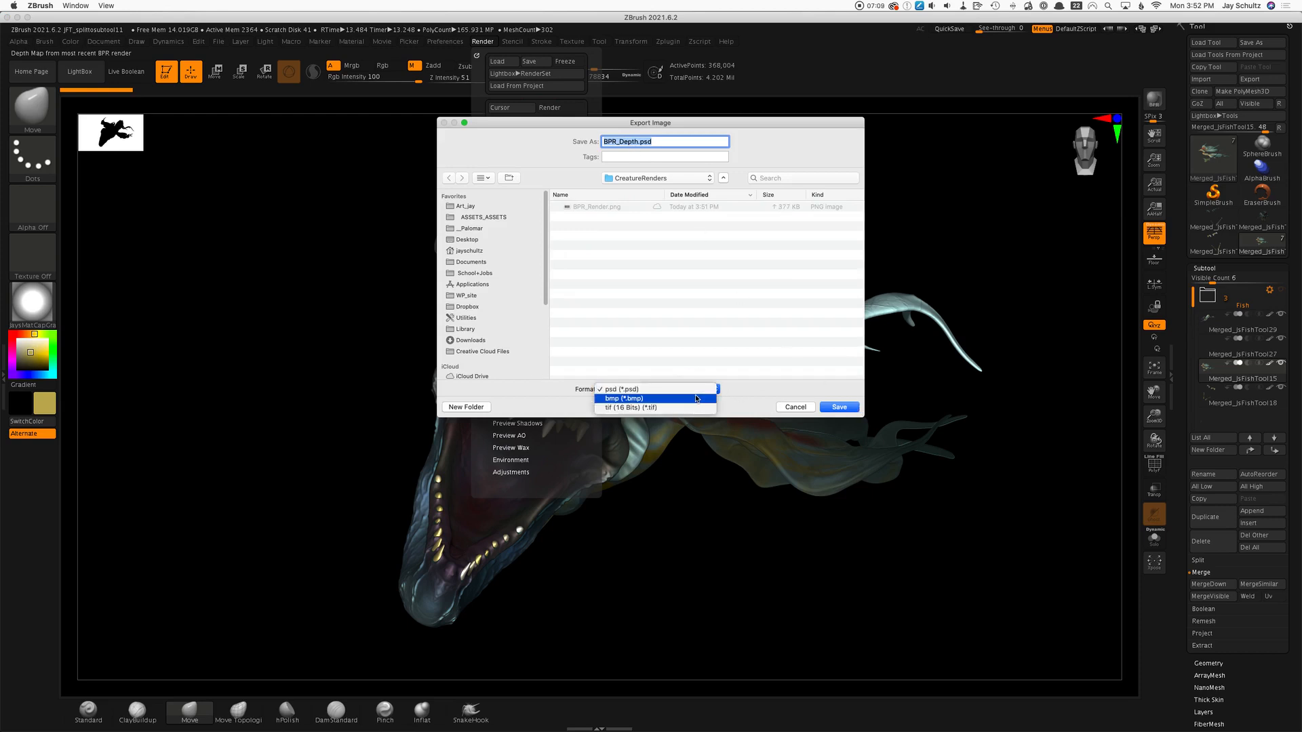
click(634, 389)
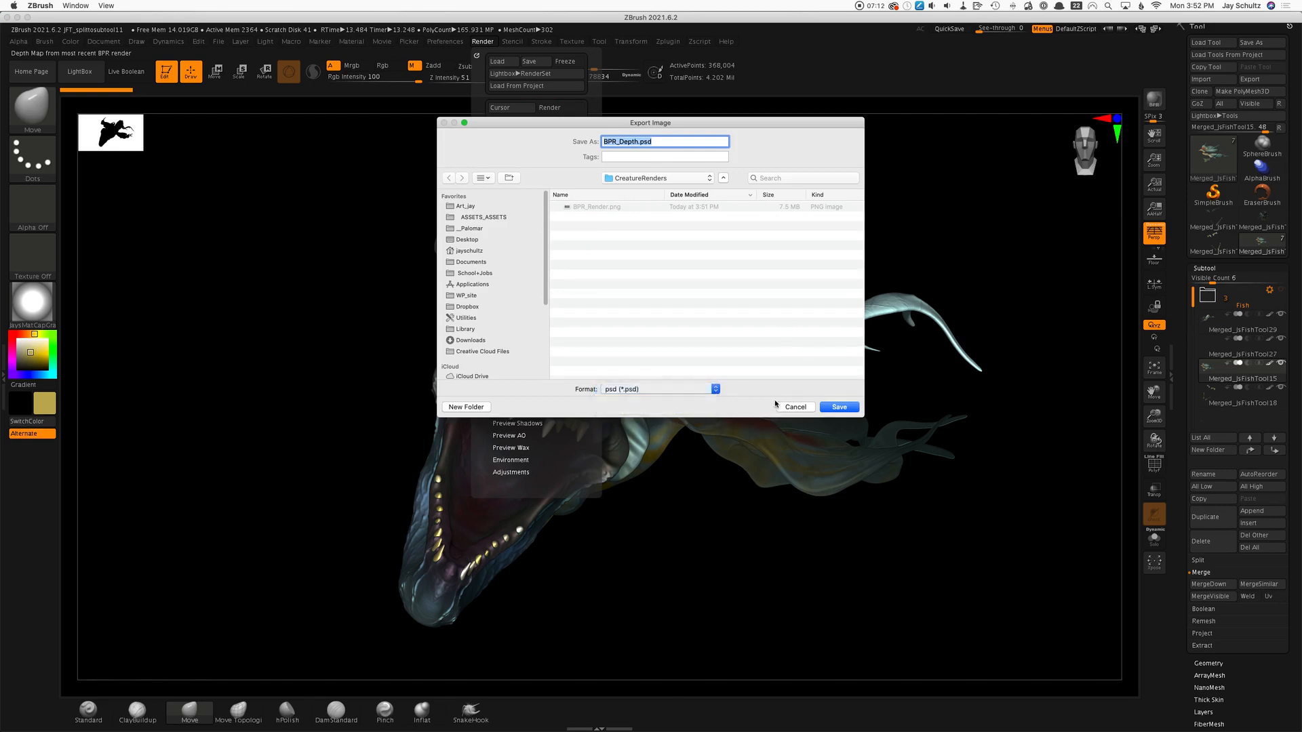
click(838, 407)
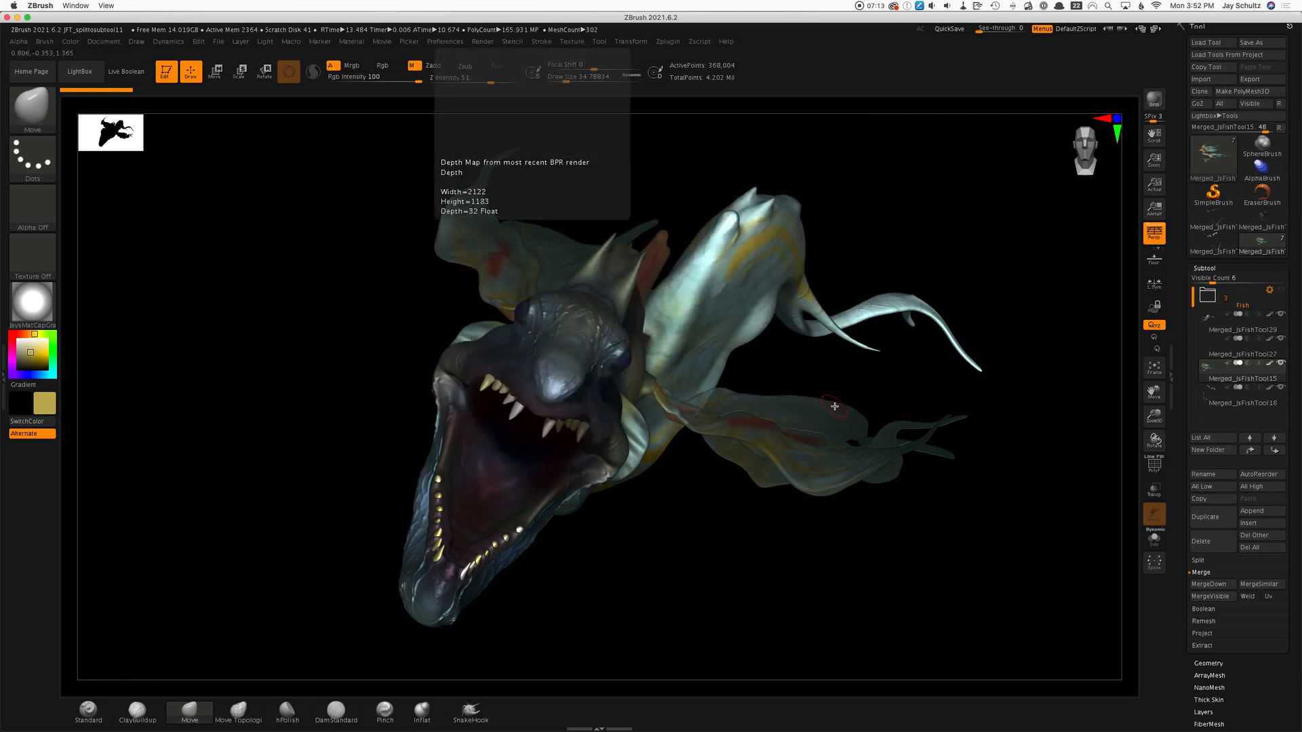
Step: Export the Shadow map of the BPR render as BPR_Shadow.psd into the CreatureRenders folder
click(579, 43)
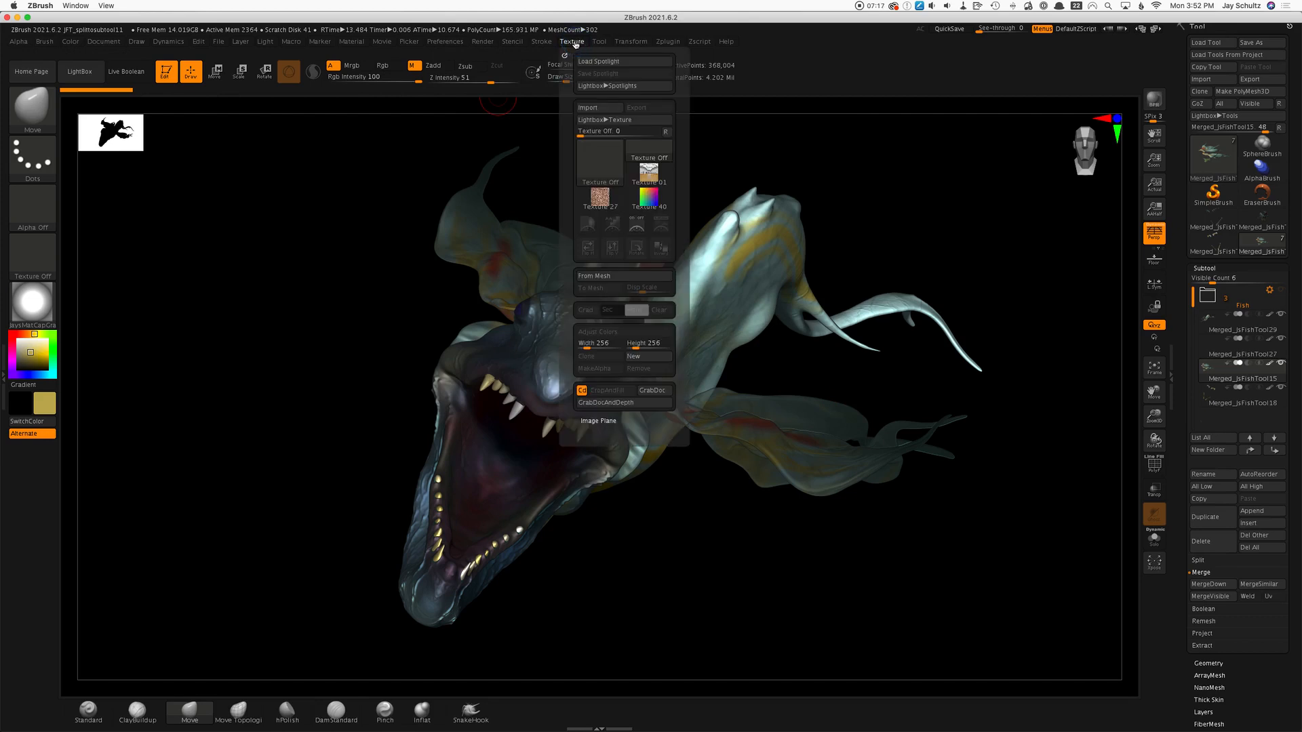
mouse_move(509, 40)
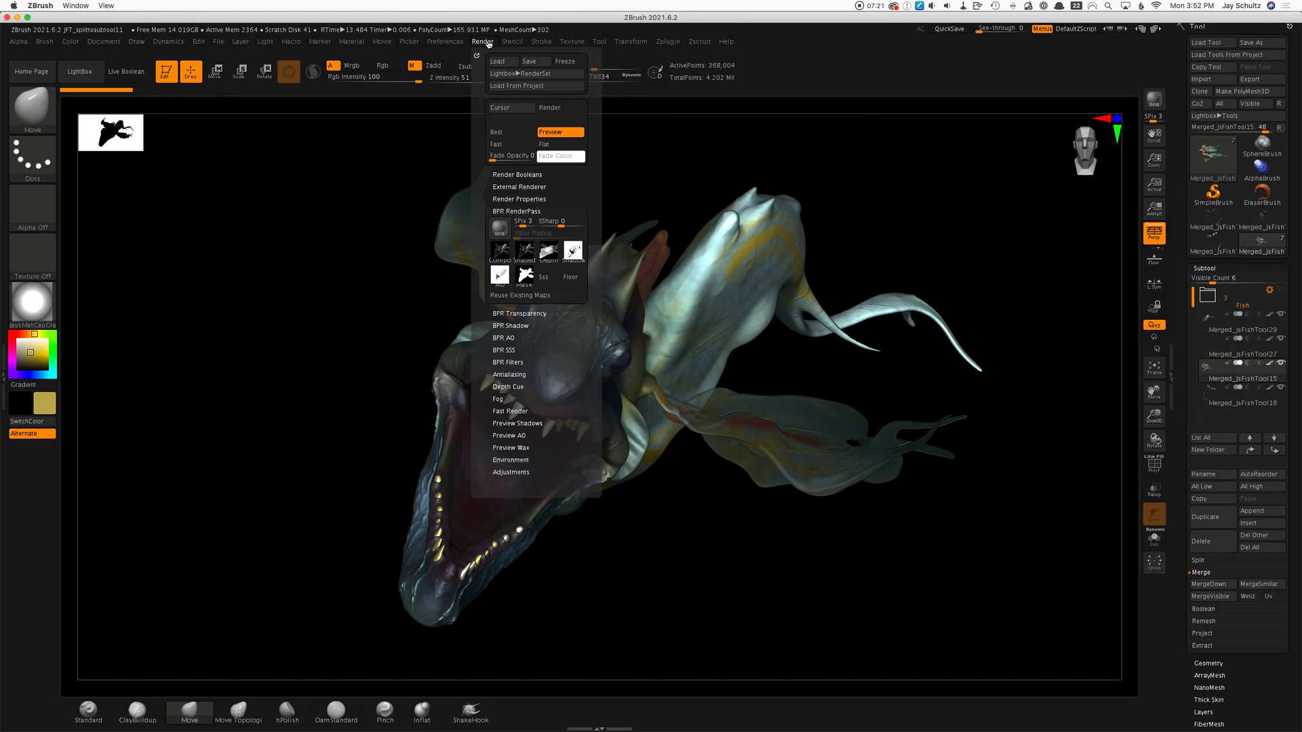
click(573, 252)
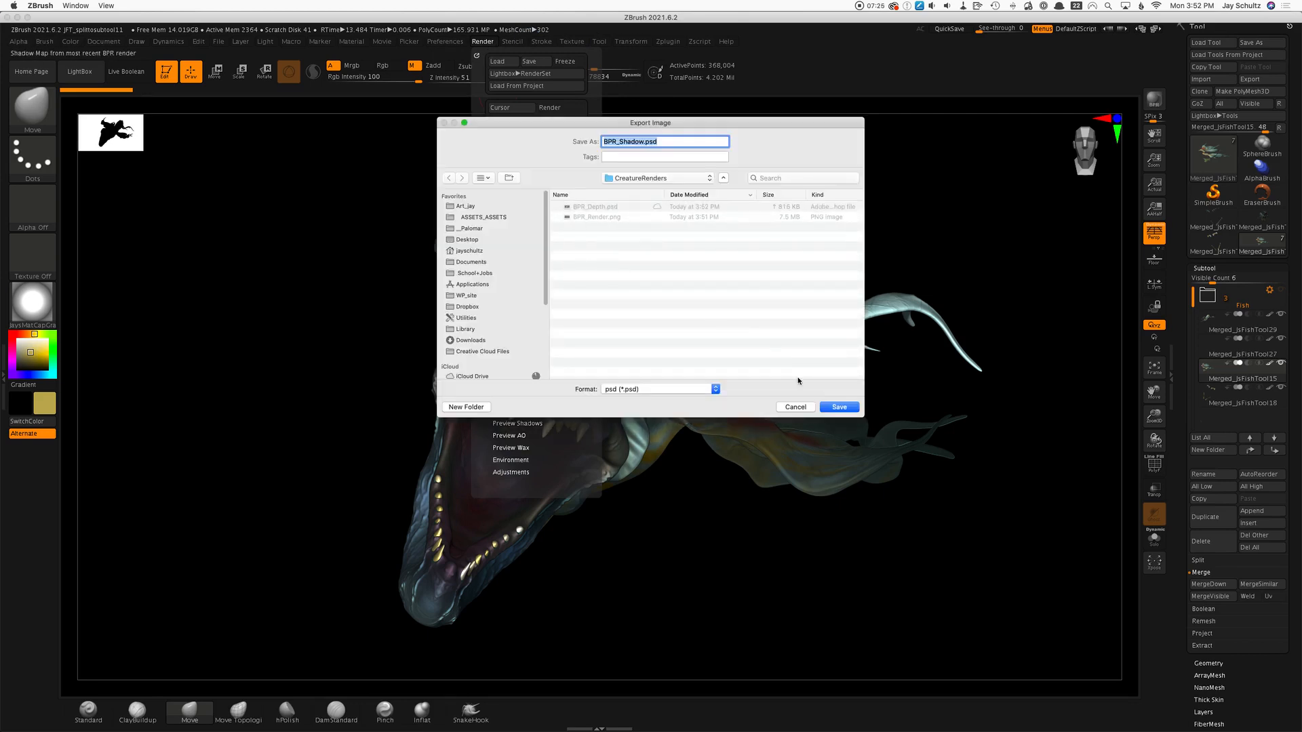
click(839, 409)
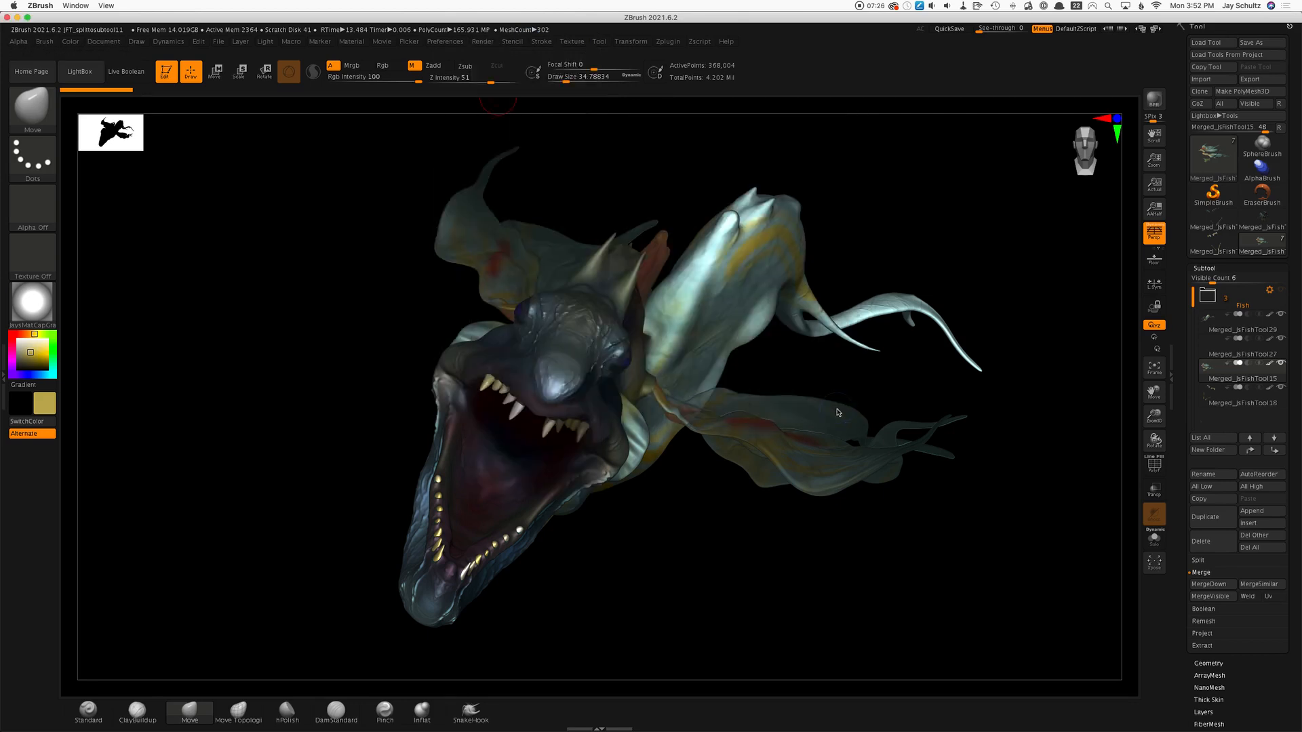
Step: Export the ambient occlusion map of the BPR render as BPR_AO.psd into the CreatureRenders folder
click(483, 42)
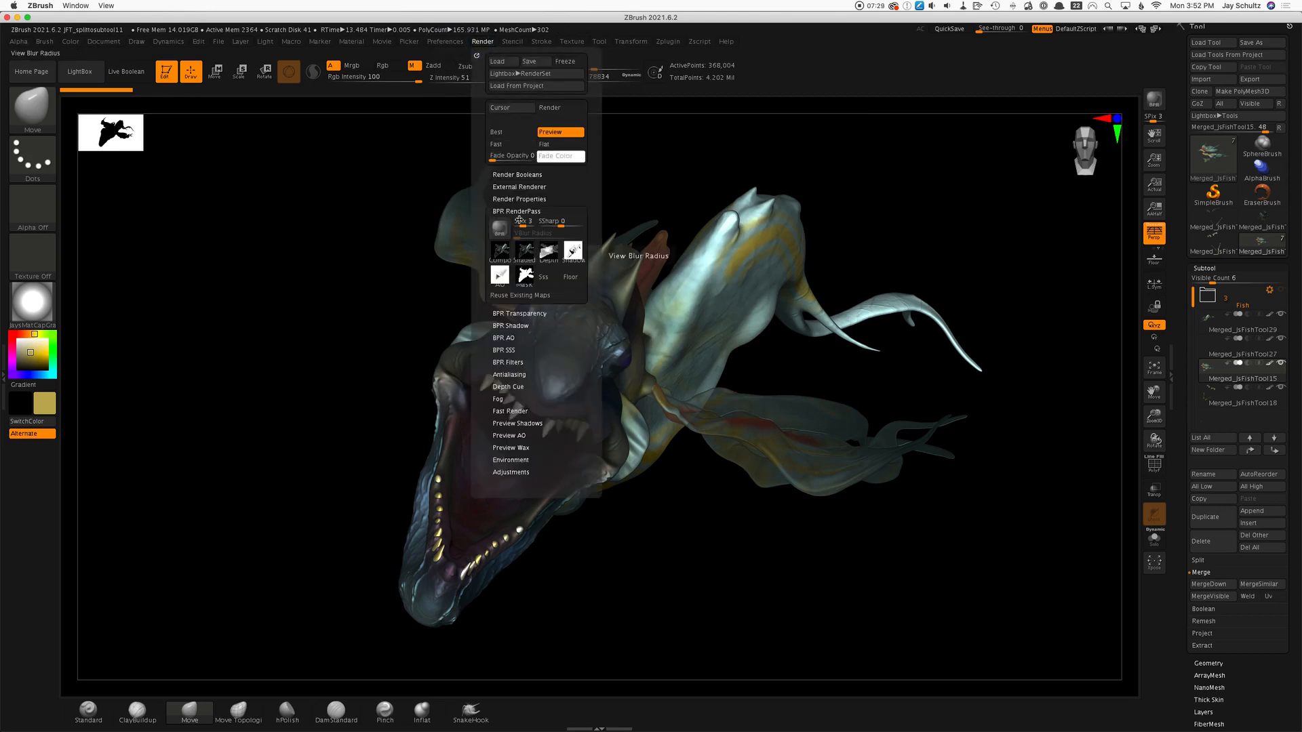
click(502, 276)
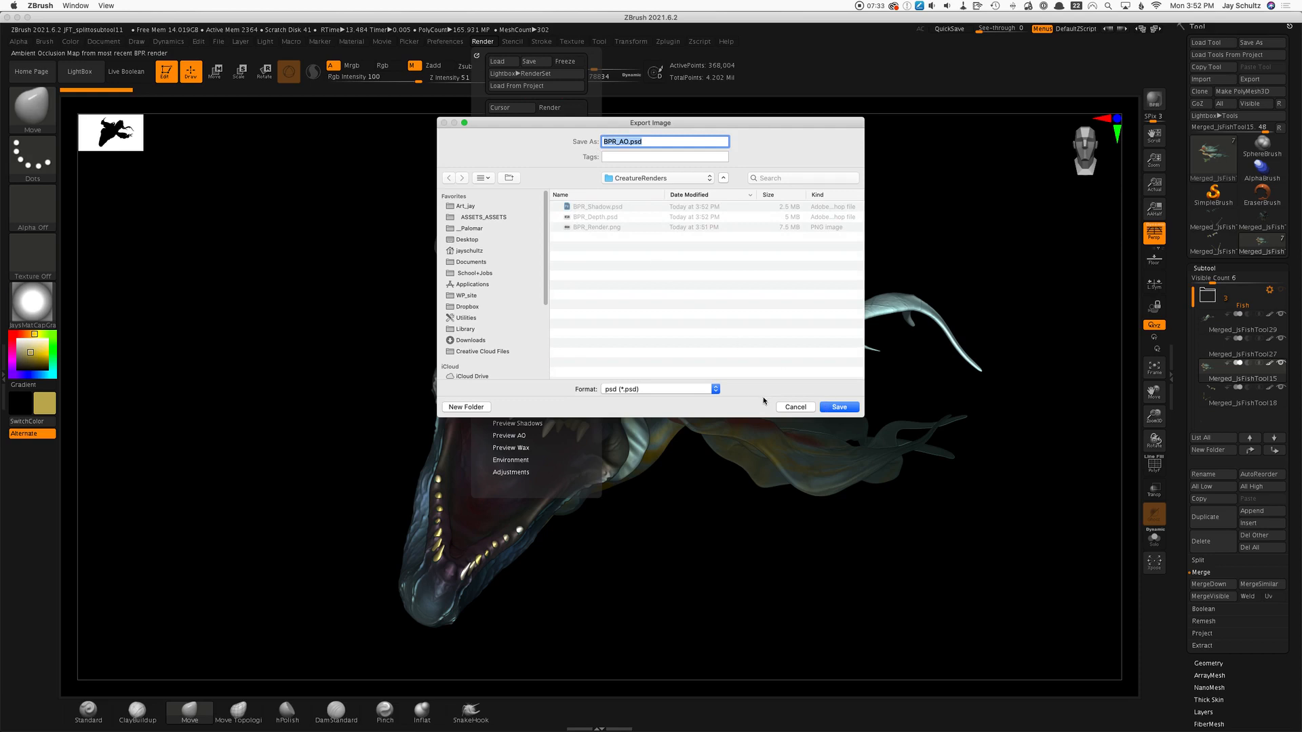
click(839, 407)
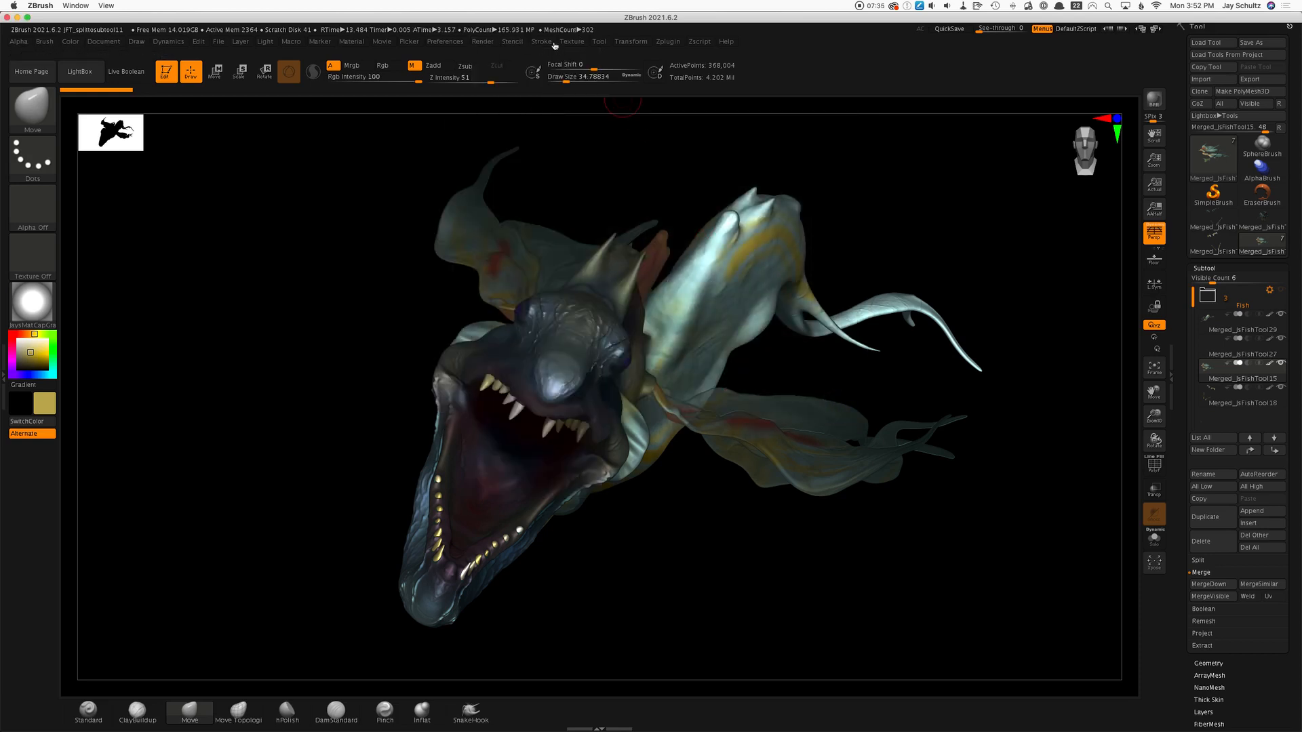
Step: Export the Mask map of the BPR render as BPR_Mask.psd into the CreatureRenders folder
click(484, 45)
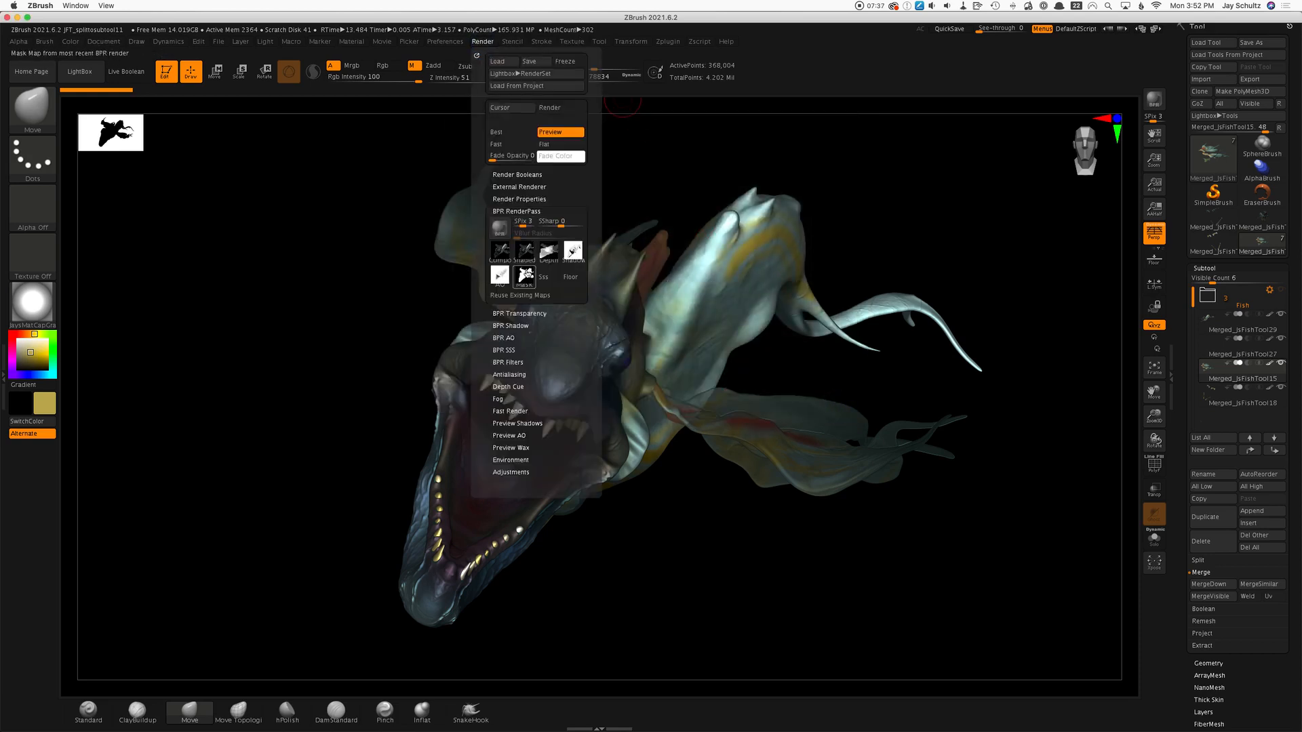
click(526, 274)
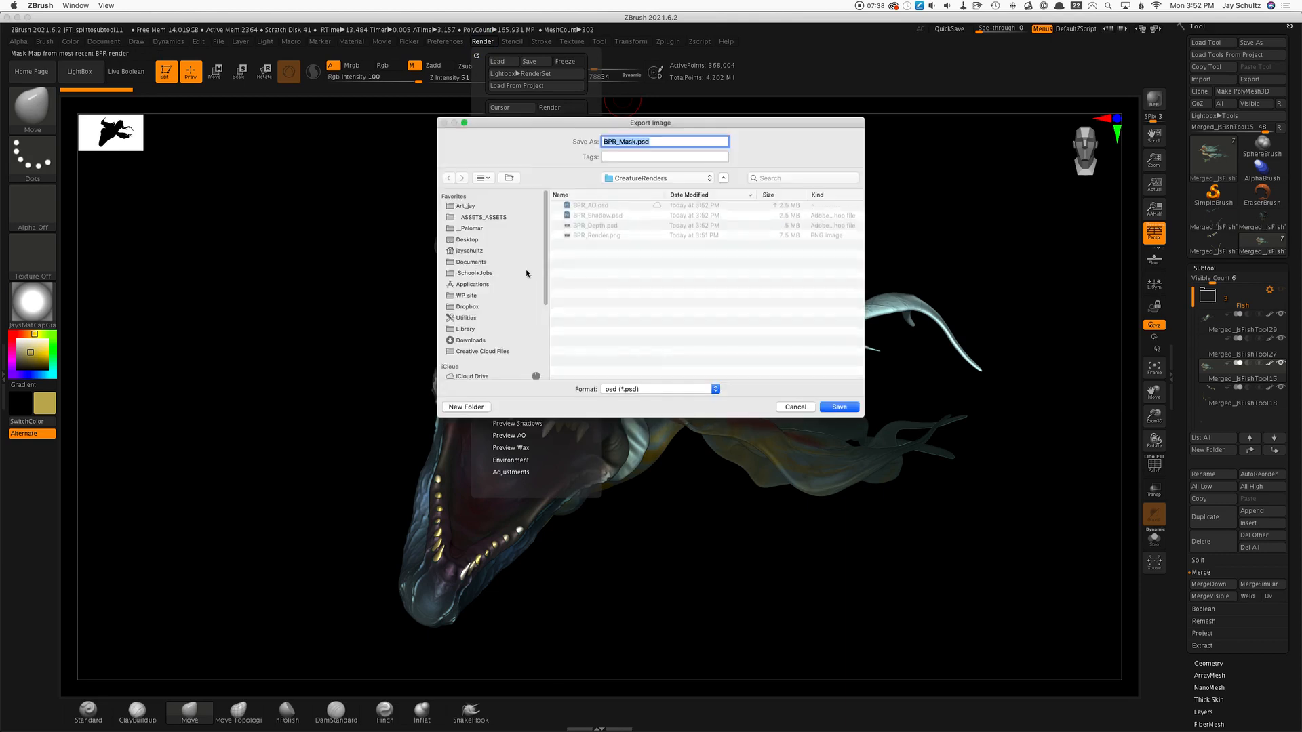
click(841, 407)
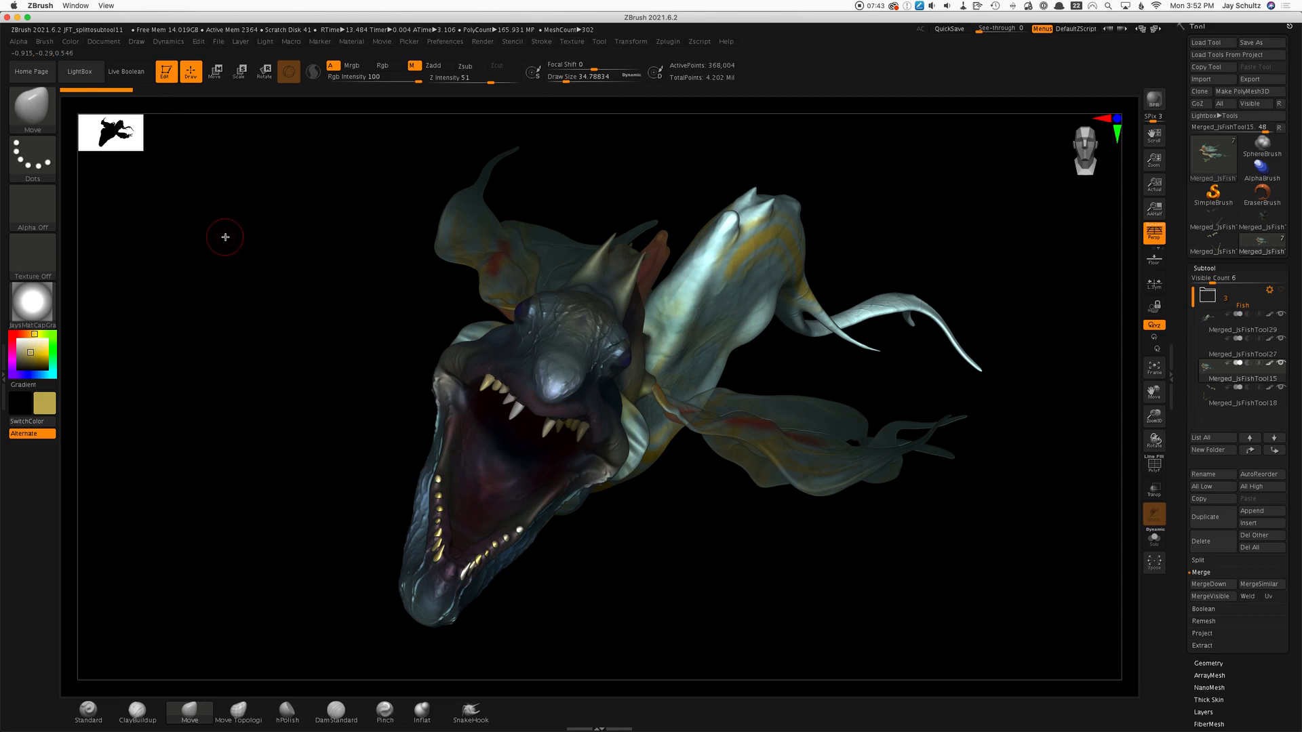
Step: Look over the render passes and the available plugins, including ZBrush To Photoshop
click(482, 43)
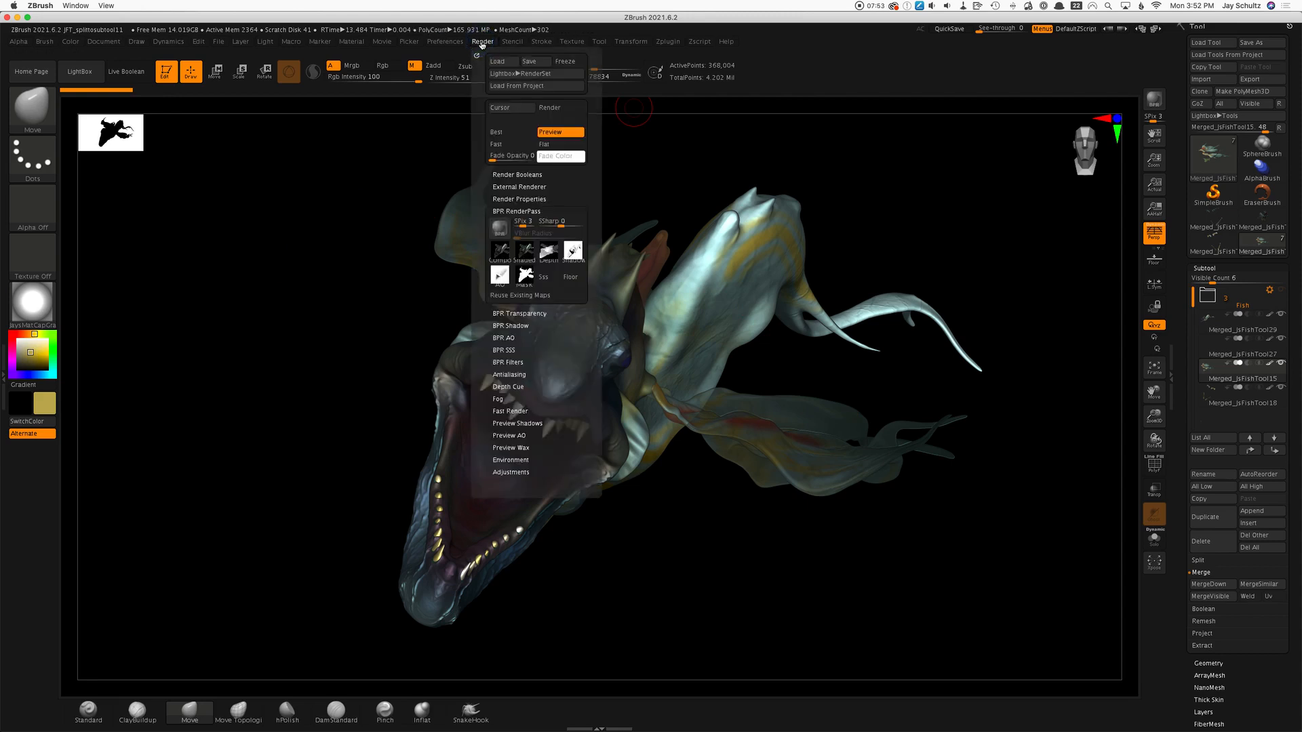
click(670, 42)
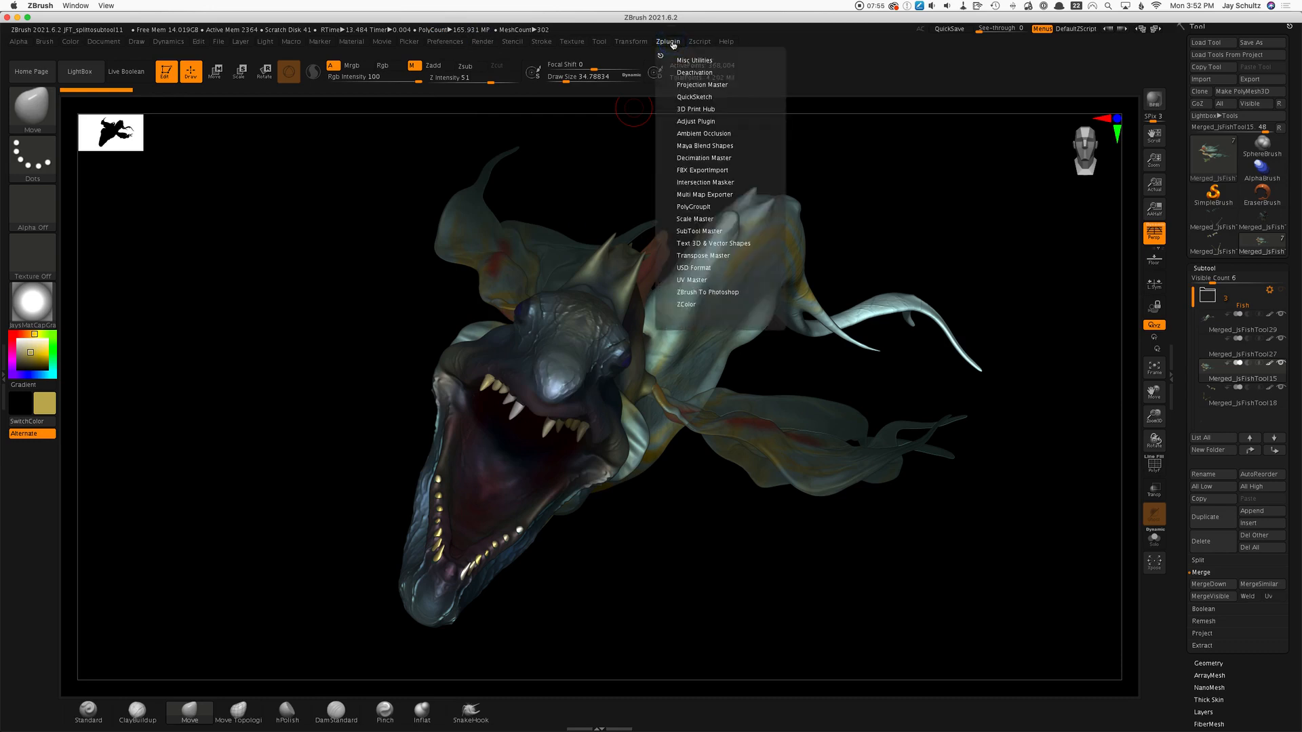